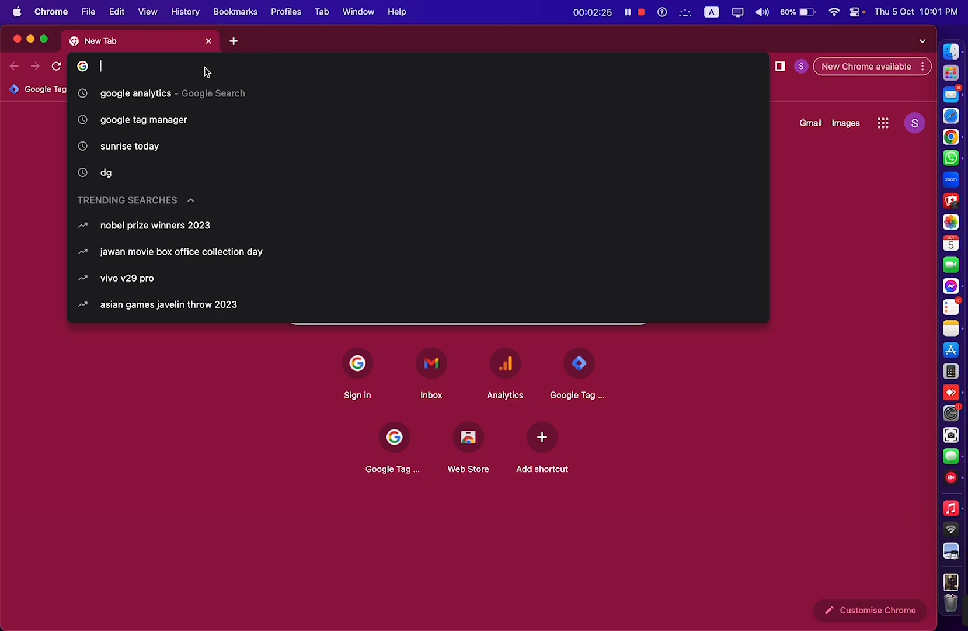
- Load analytics.google.com and begin creating a new Analytics account
type("analytics.")
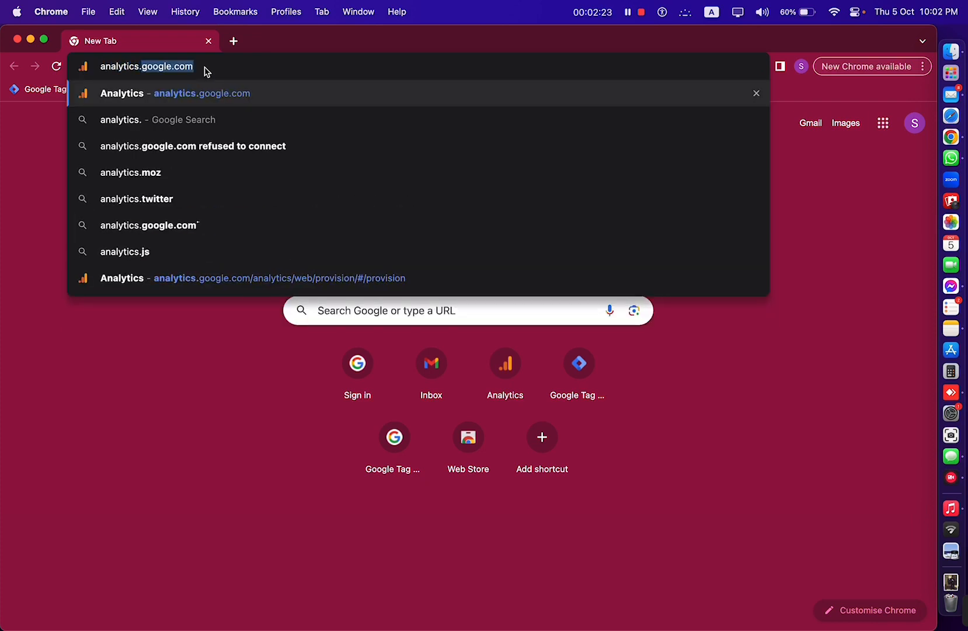
type("google.com")
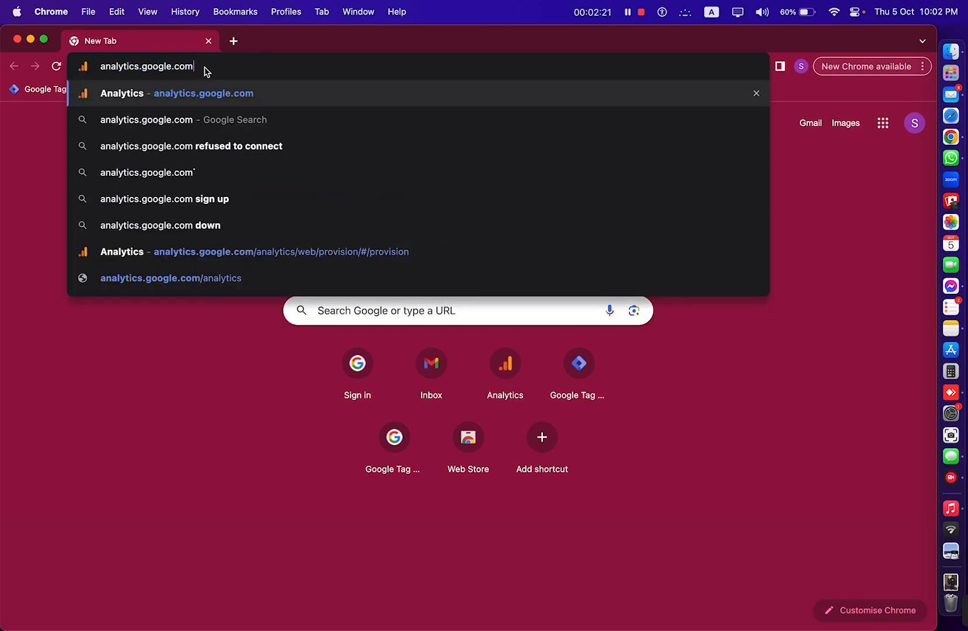
key("Return")
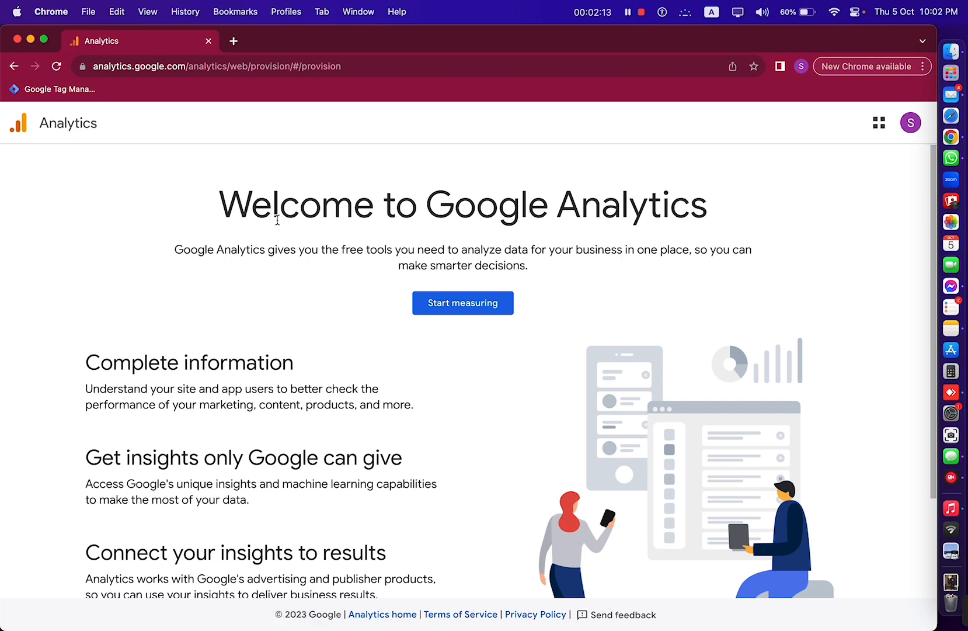
left_click(466, 306)
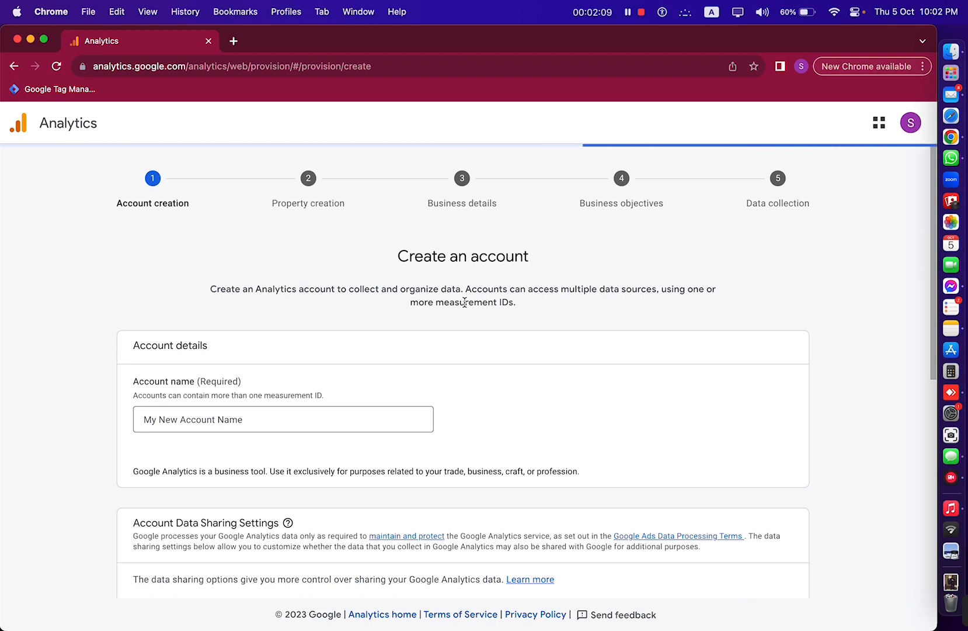
- Name the account 'Samiul Digital' with Google products & services data sharing enabled
scroll(352, 372, "down", 1)
left_click(244, 366)
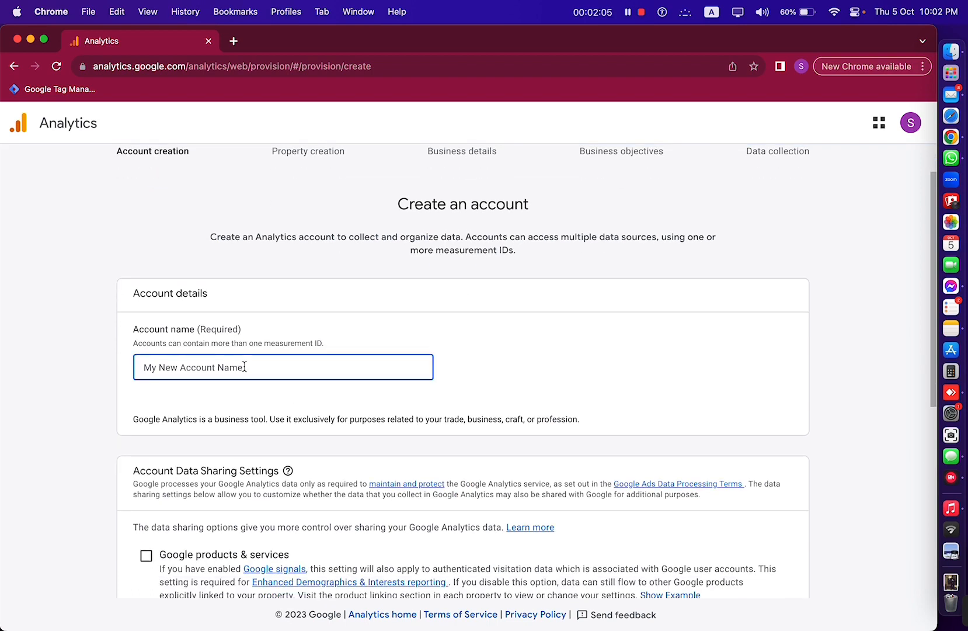
type("Samiul Digital")
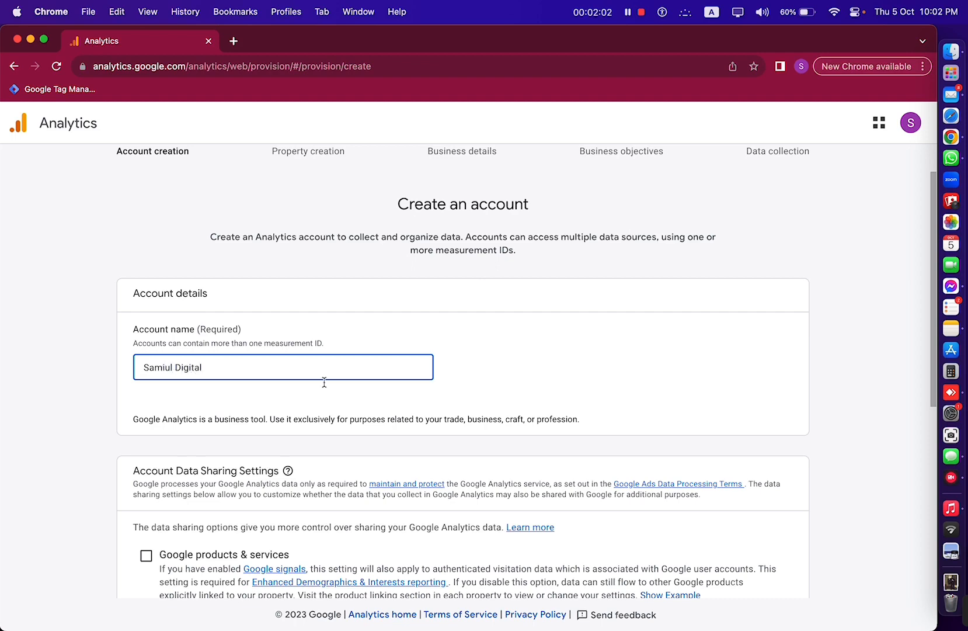
scroll(473, 423, "down", 5)
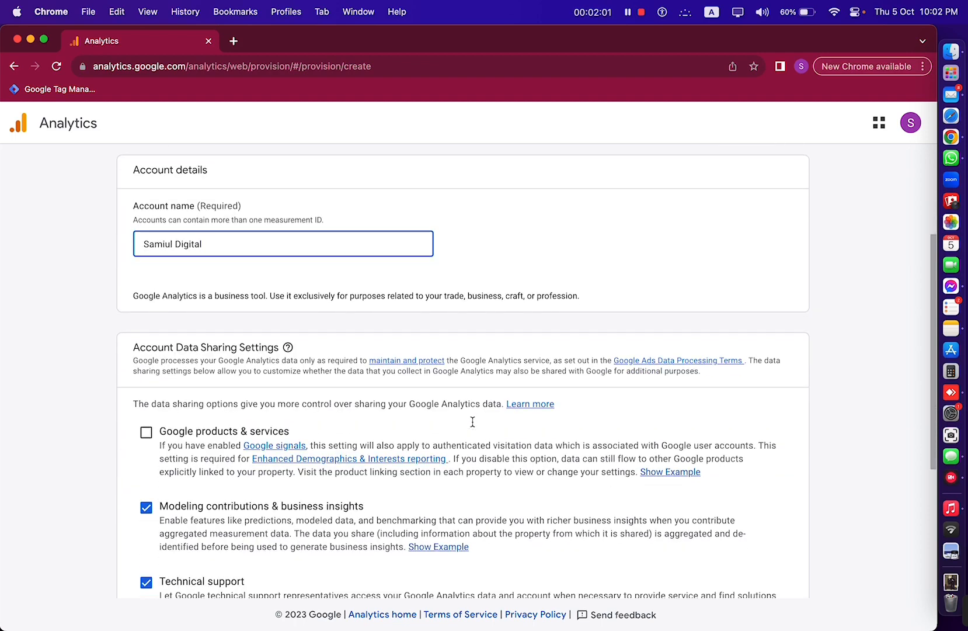
left_click(146, 314)
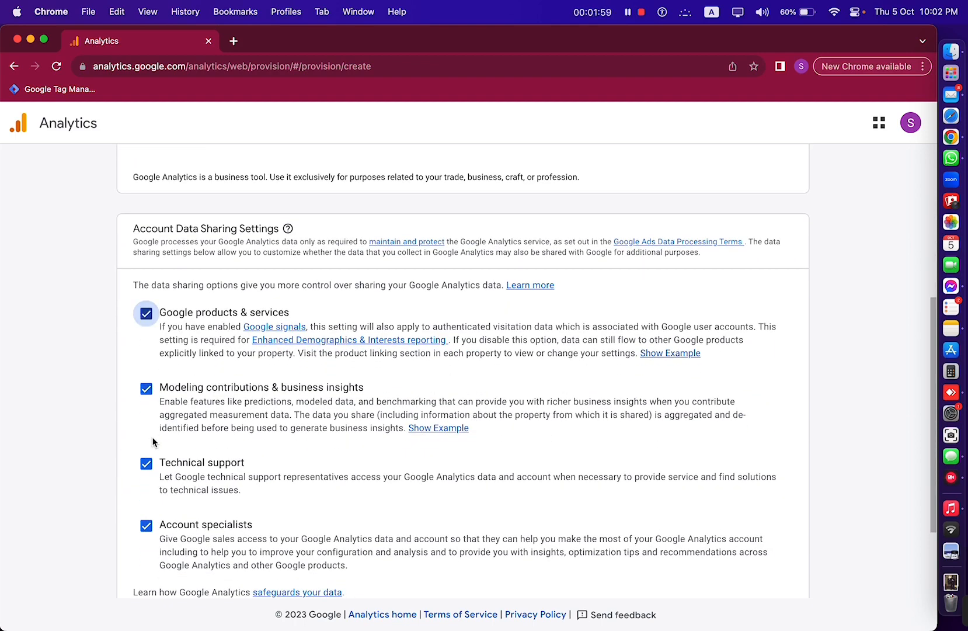
scroll(145, 383, "down", 3)
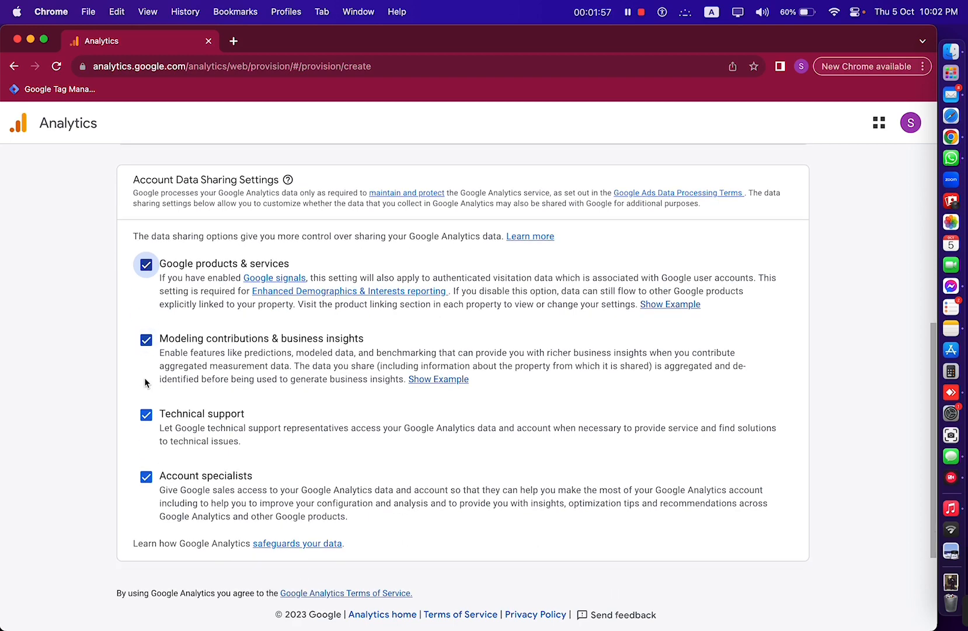
left_click(144, 559)
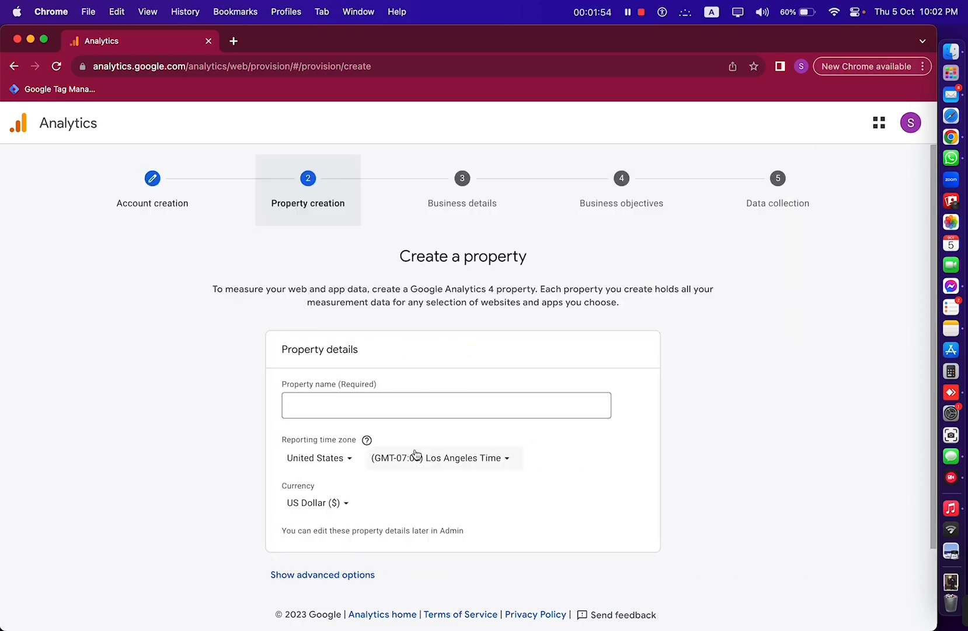
- Name the property 'samiuldigital.com' in lowercase, keeping Los Angeles time zone and US Dollar
left_click(446, 411)
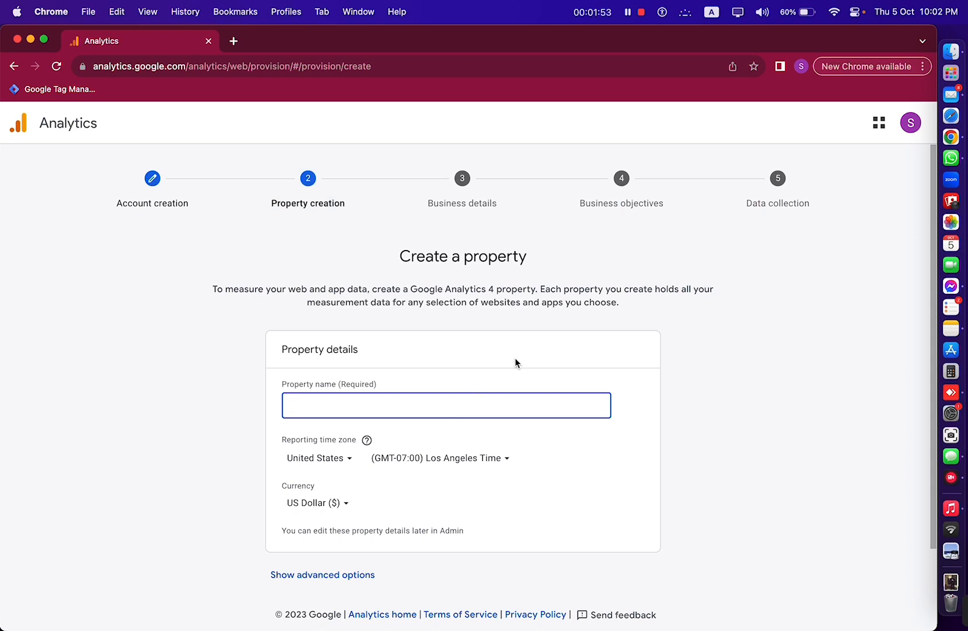
scroll(515, 363, "down", 2)
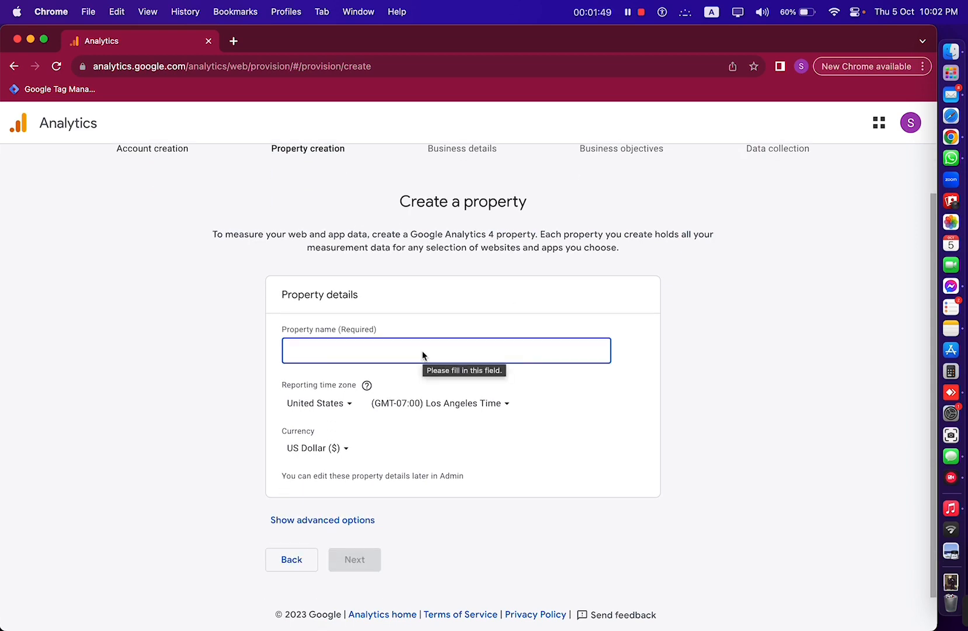
type("Samiuldigital")
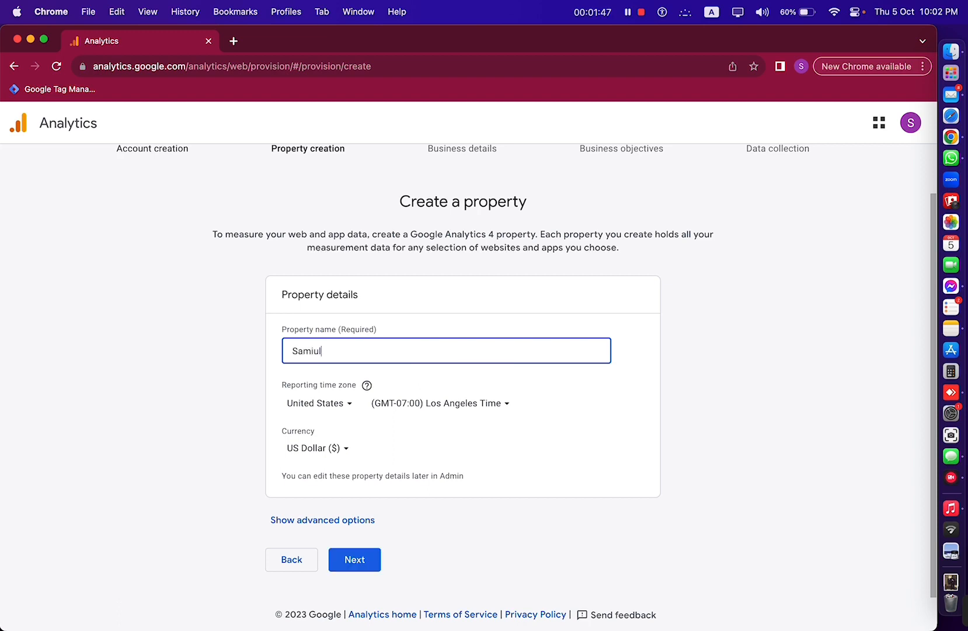
type(".com")
left_click_drag(297, 356, 275, 355)
type("s")
left_click(675, 484)
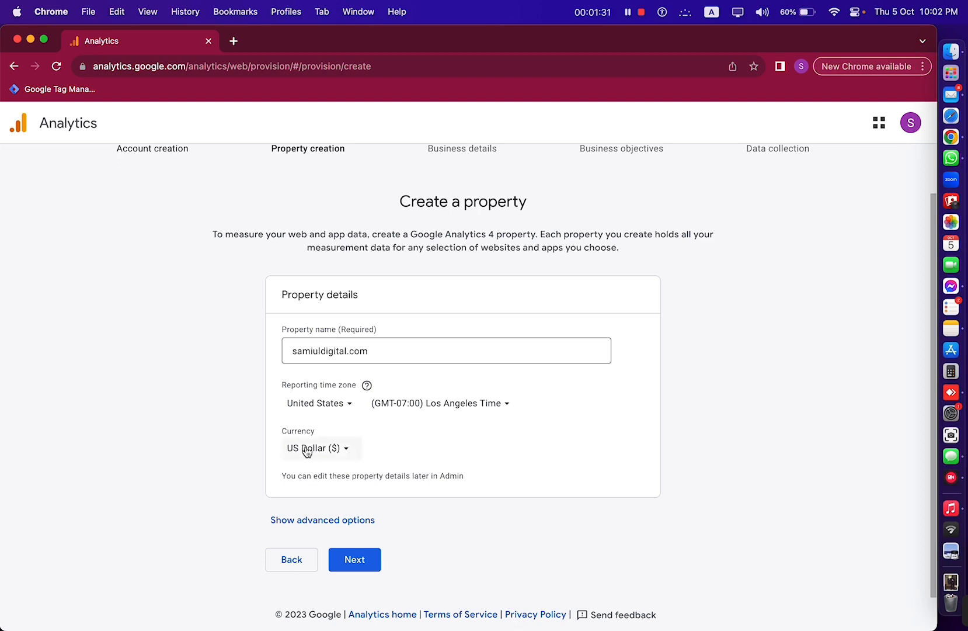
left_click(354, 562)
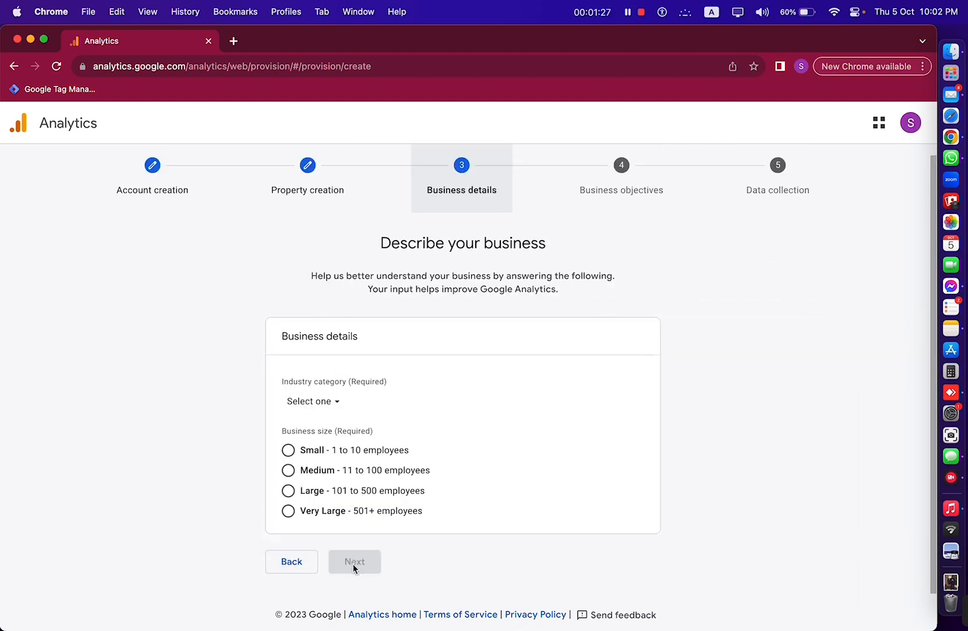
- Set the industry category to Shopping and the business size to Small
left_click(310, 400)
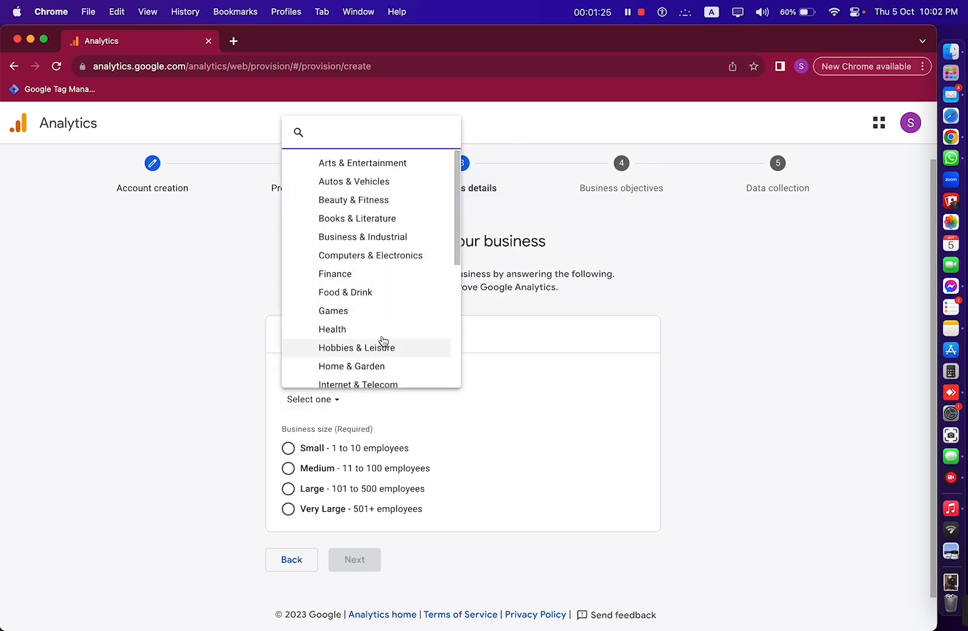
scroll(382, 341, "down", 5)
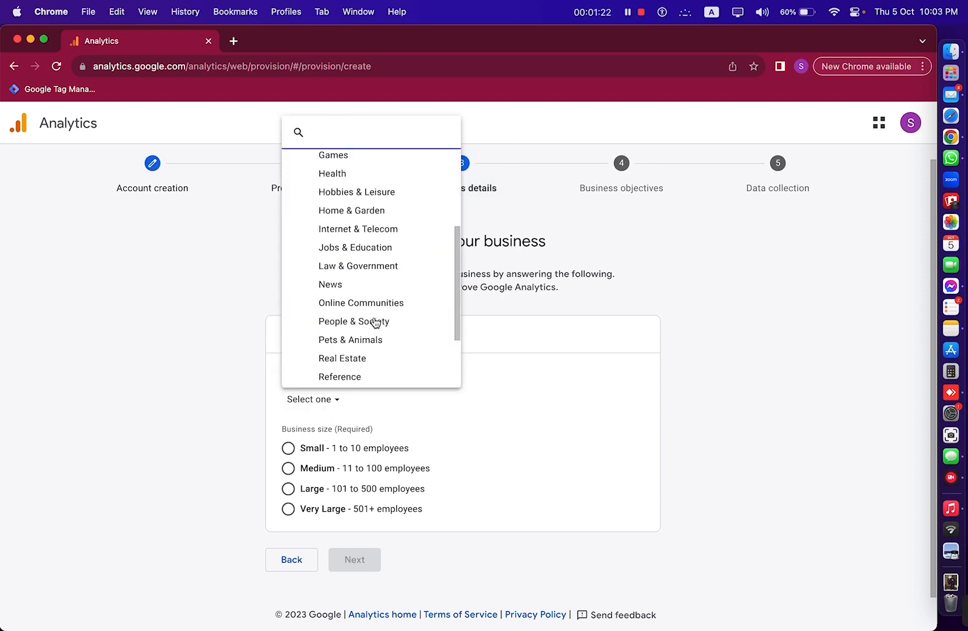
scroll(375, 322, "up", 5)
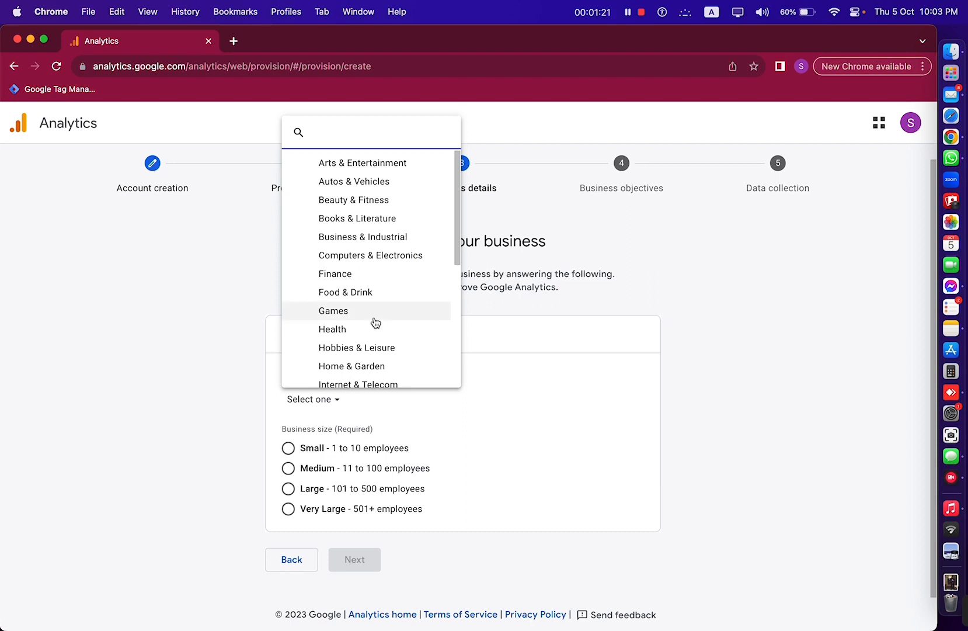
scroll(375, 322, "down", 10)
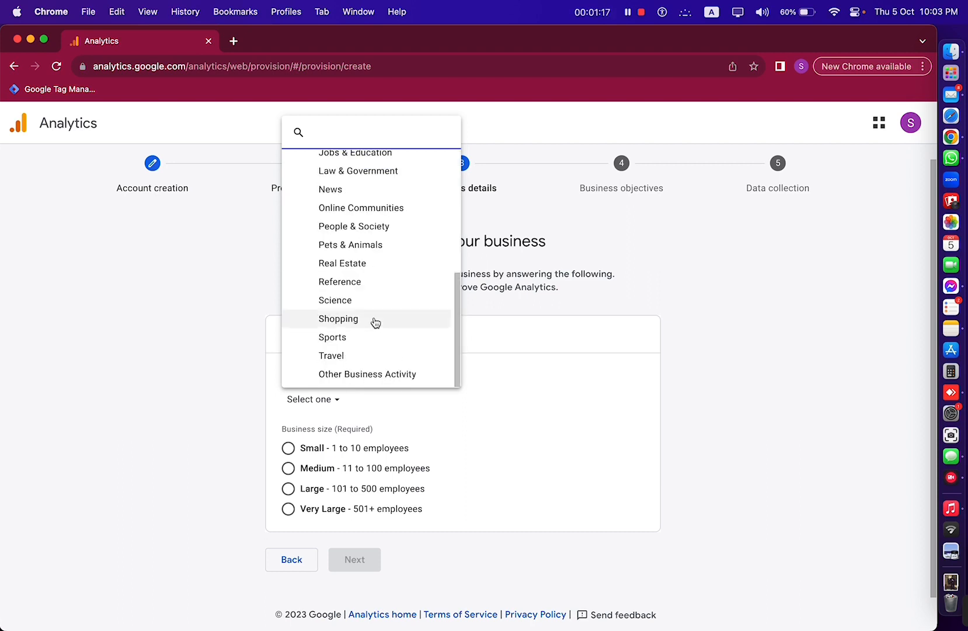
left_click(375, 321)
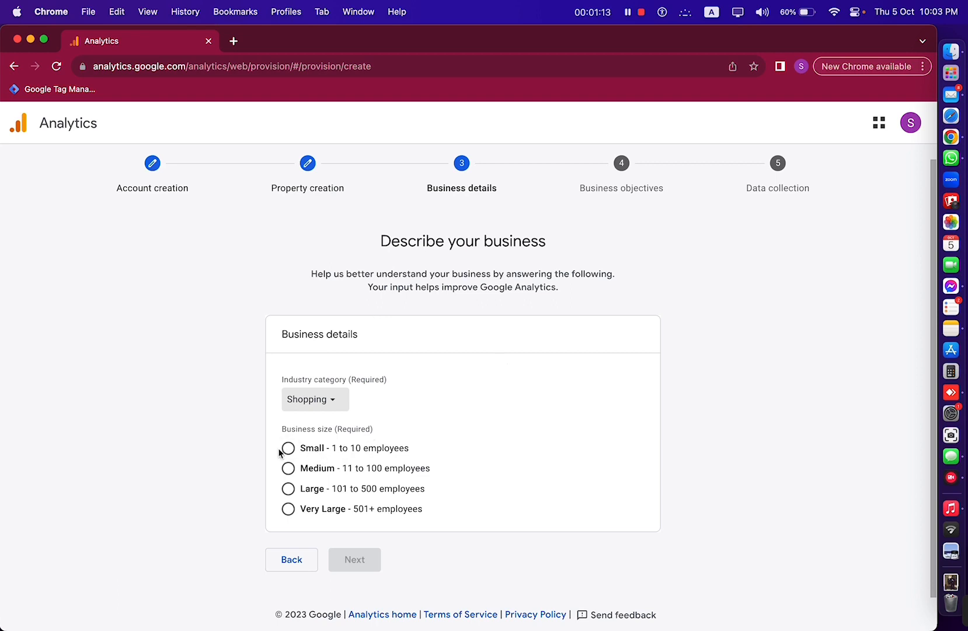
left_click(289, 448)
left_click(360, 562)
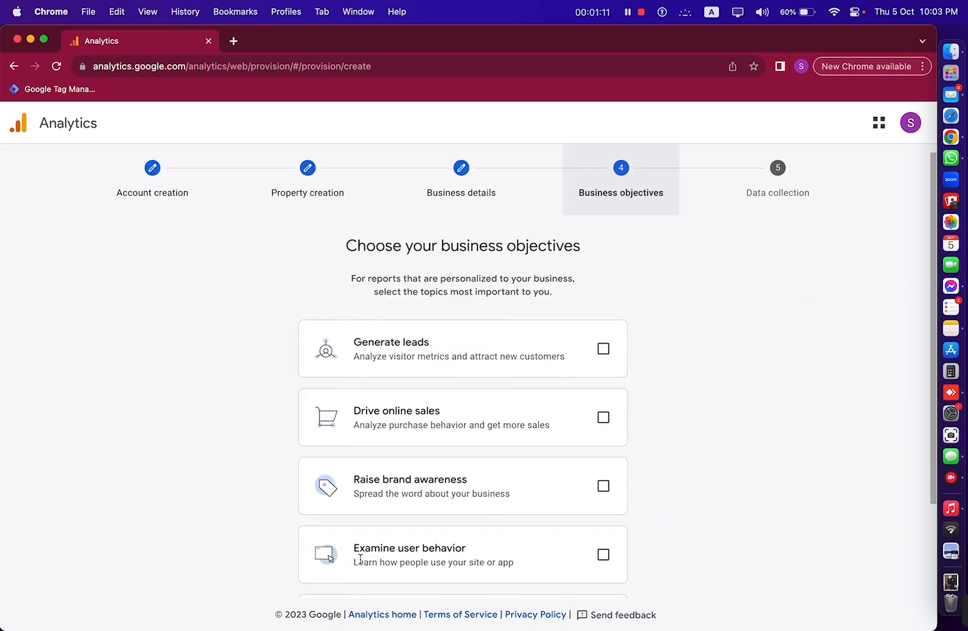
- Choose Drive online sales as the only business objective and create the property
scroll(251, 393, "down", 2)
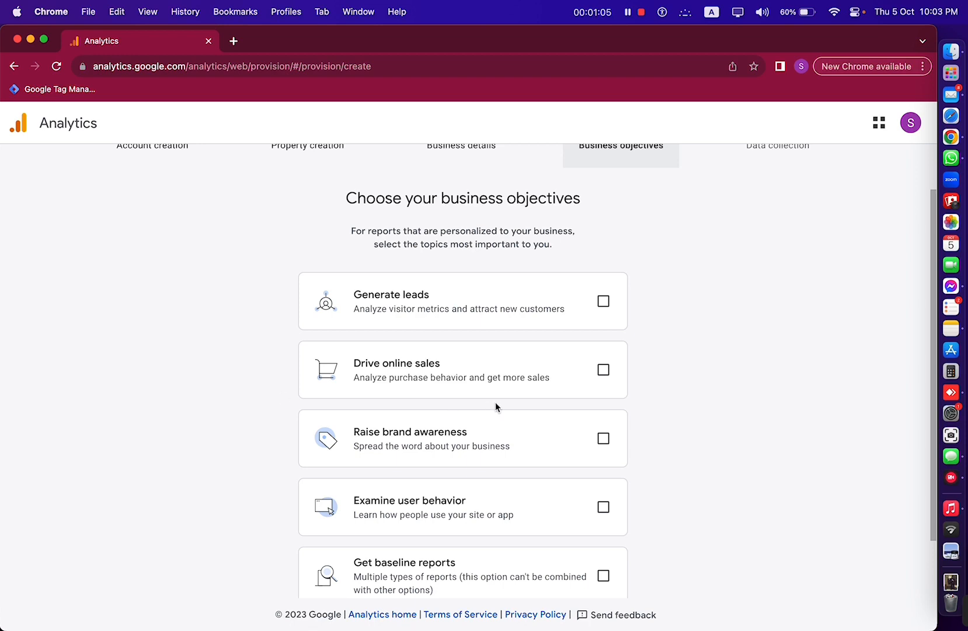
scroll(678, 386, "down", 1)
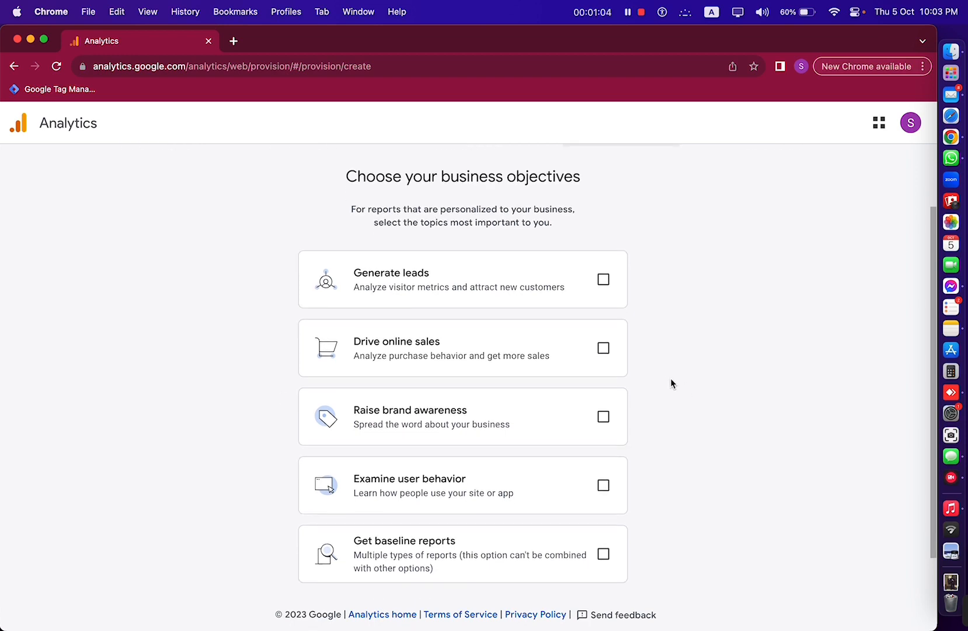
left_click(603, 351)
scroll(638, 395, "down", 2)
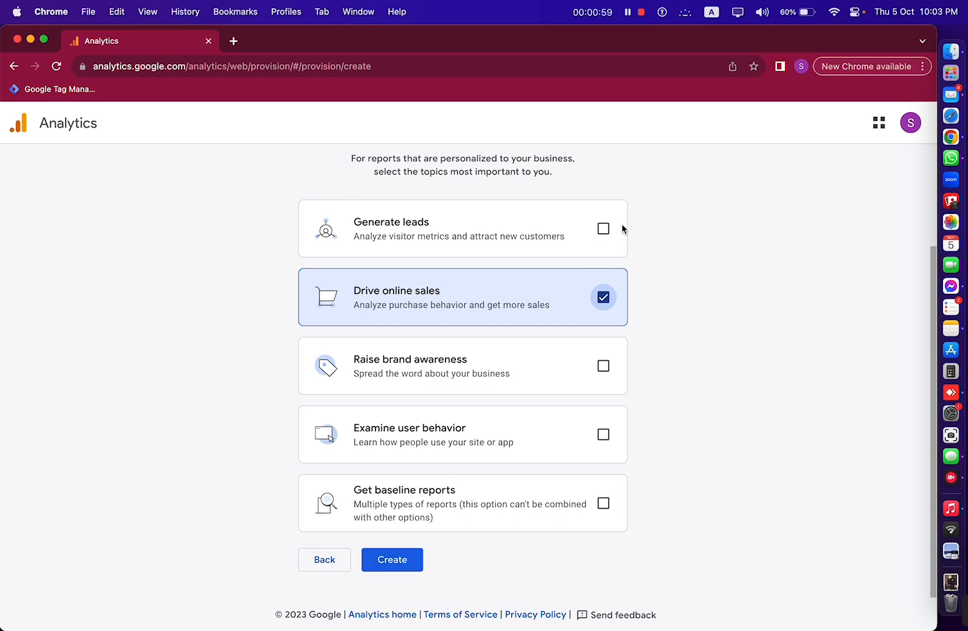
left_click(605, 230)
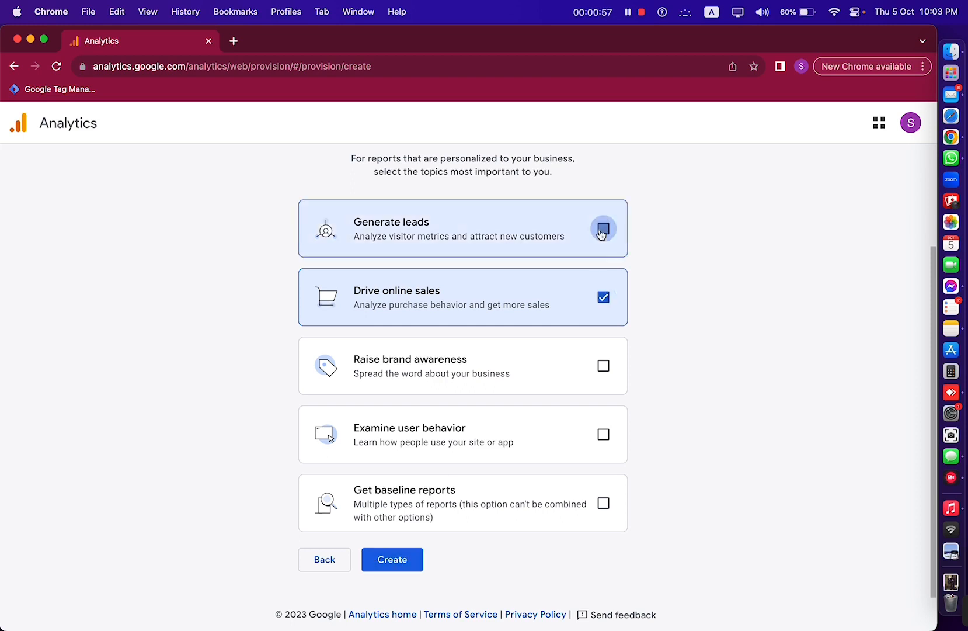
left_click(605, 230)
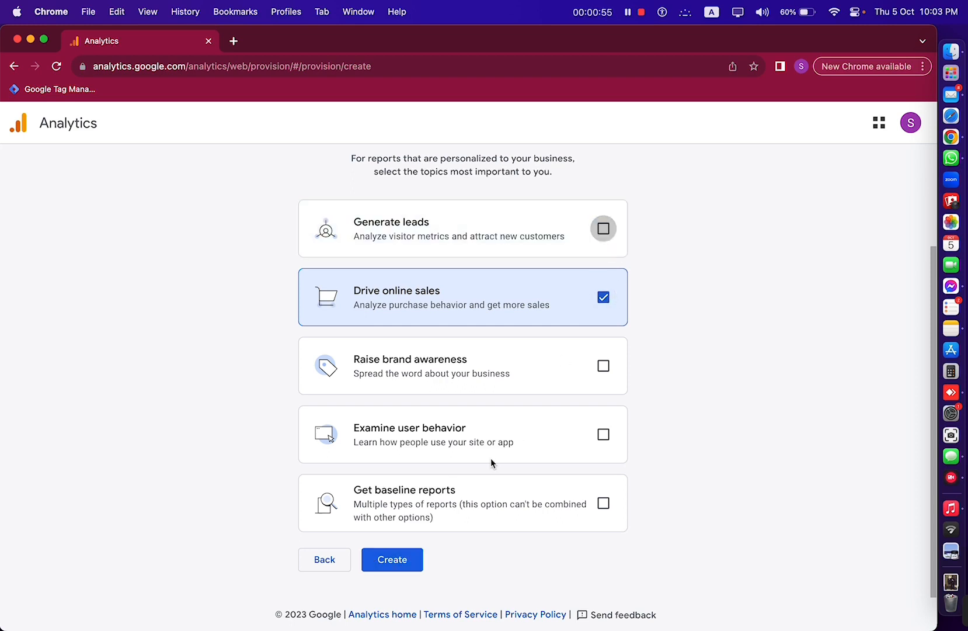
left_click(393, 562)
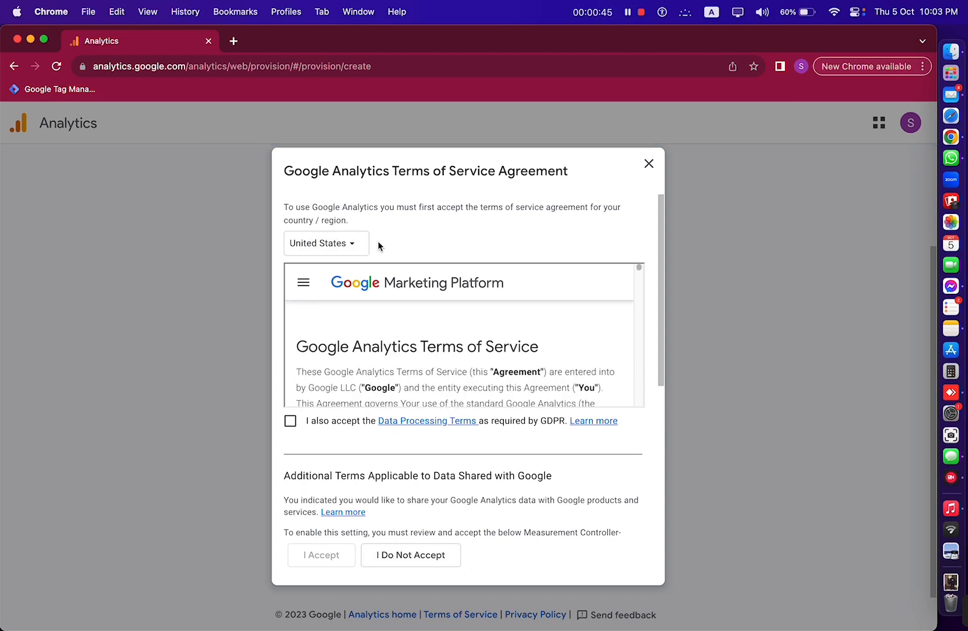
- Accept the Data Processing Terms and Measurement Controller-Controller data protection terms
scroll(372, 332, "down", 10)
scroll(372, 333, "down", 15)
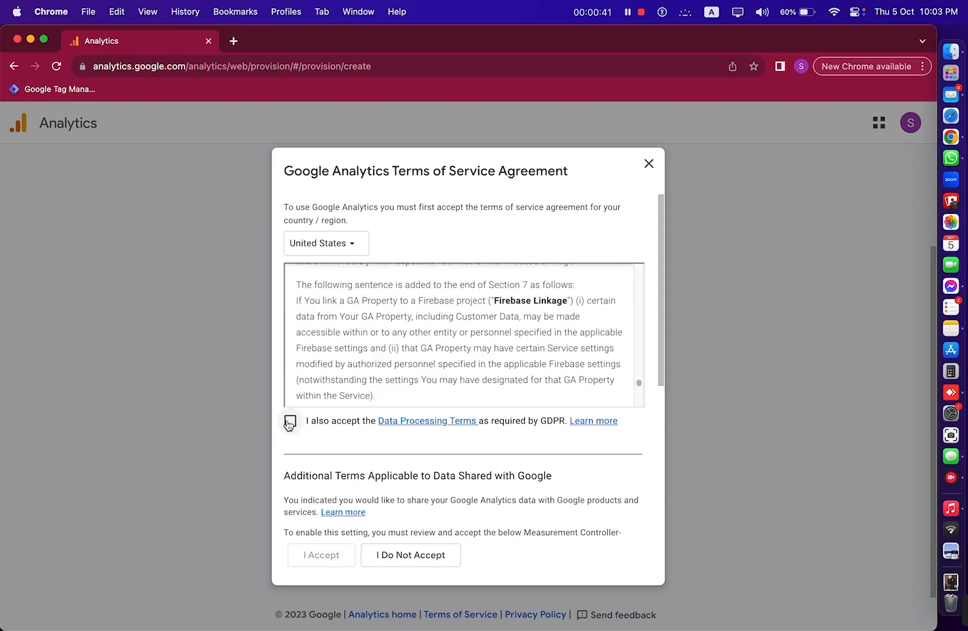
left_click(290, 421)
scroll(444, 461, "down", 5)
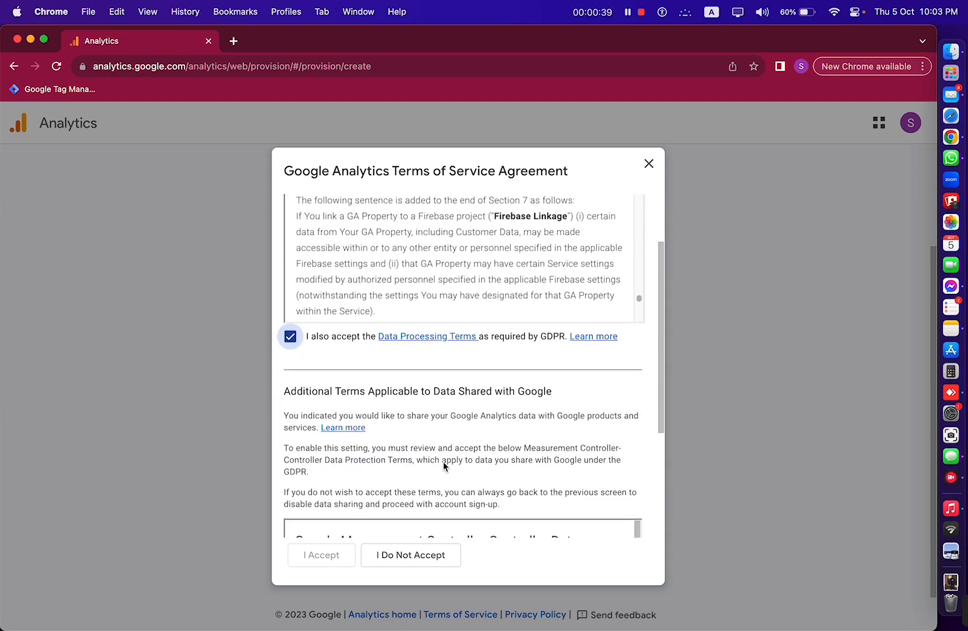
scroll(444, 461, "down", 8)
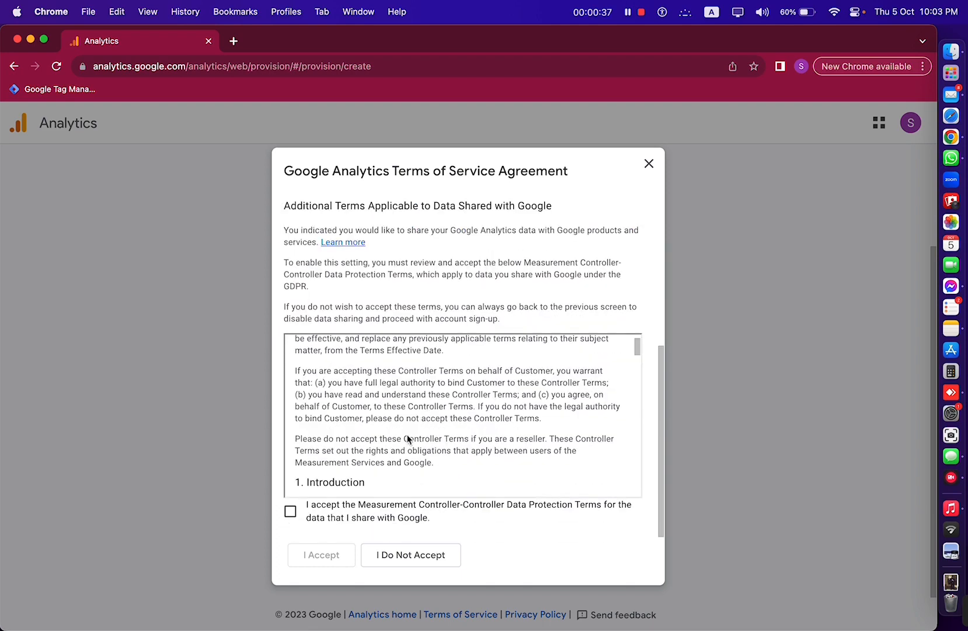
left_click(290, 511)
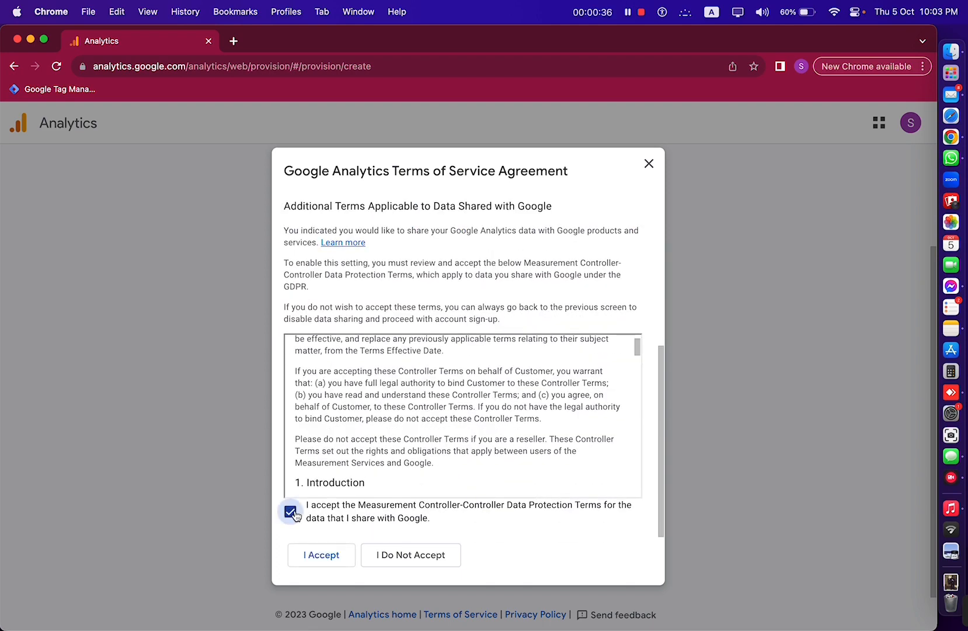
left_click(323, 560)
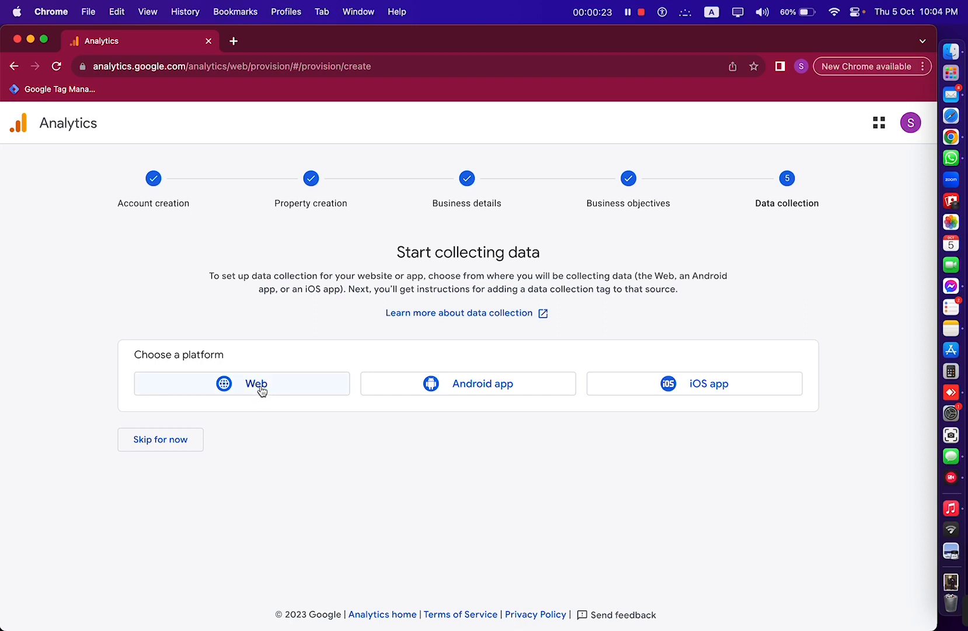
left_click(233, 388)
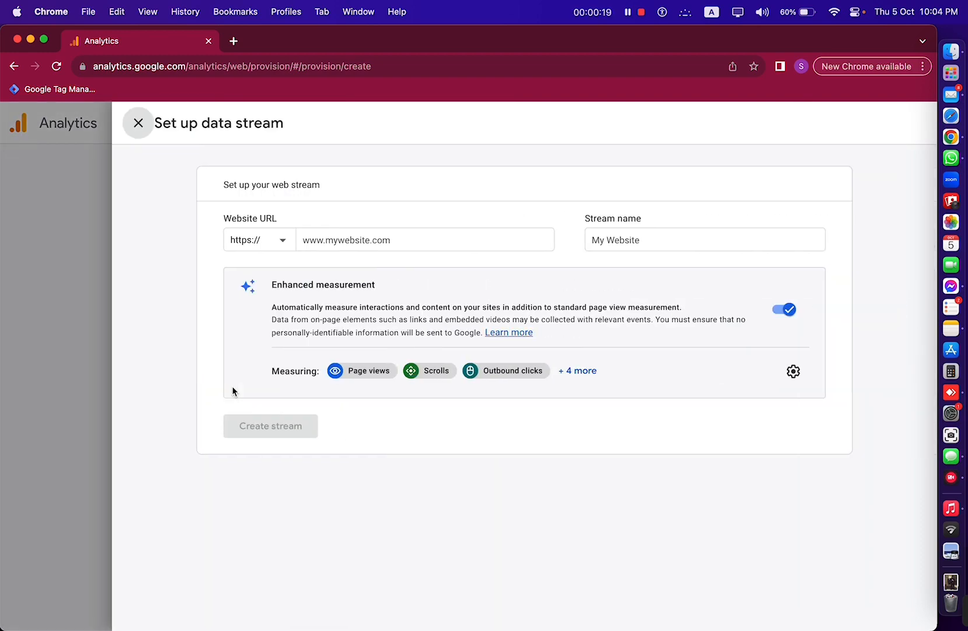
left_click(347, 240)
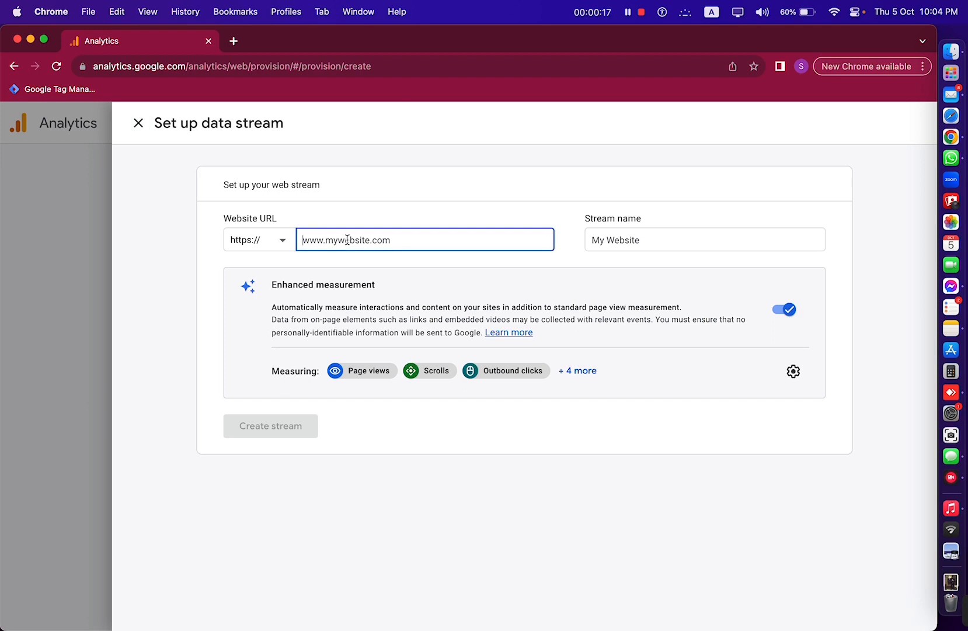
type("www")
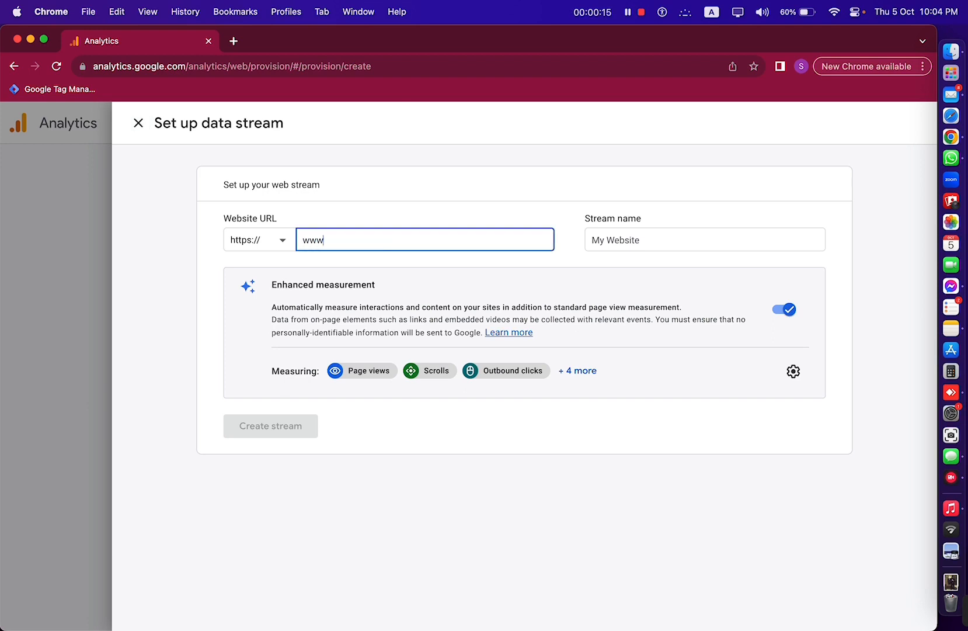
type(".samiuldigital.com")
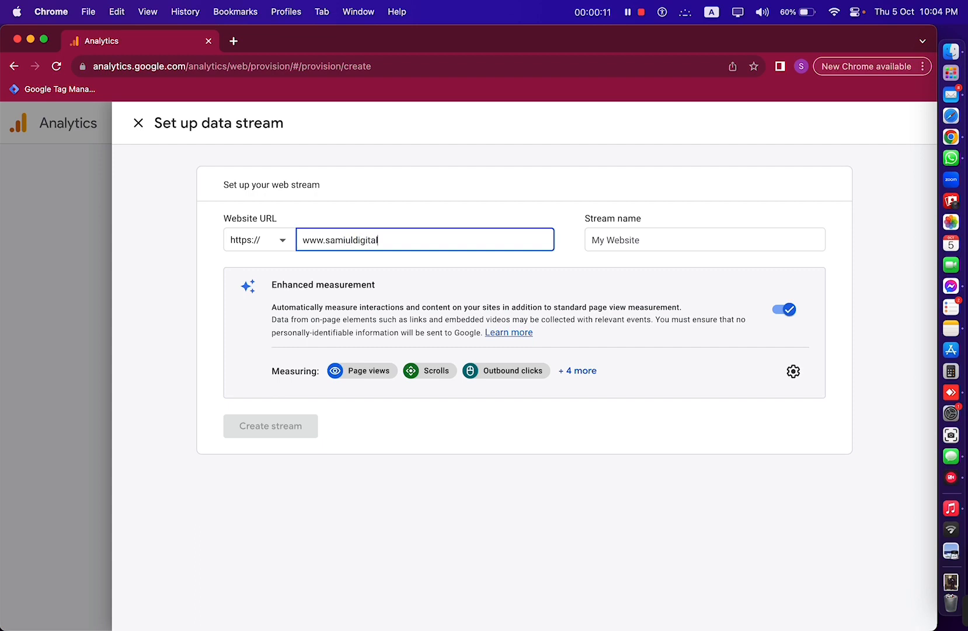
left_click(661, 235)
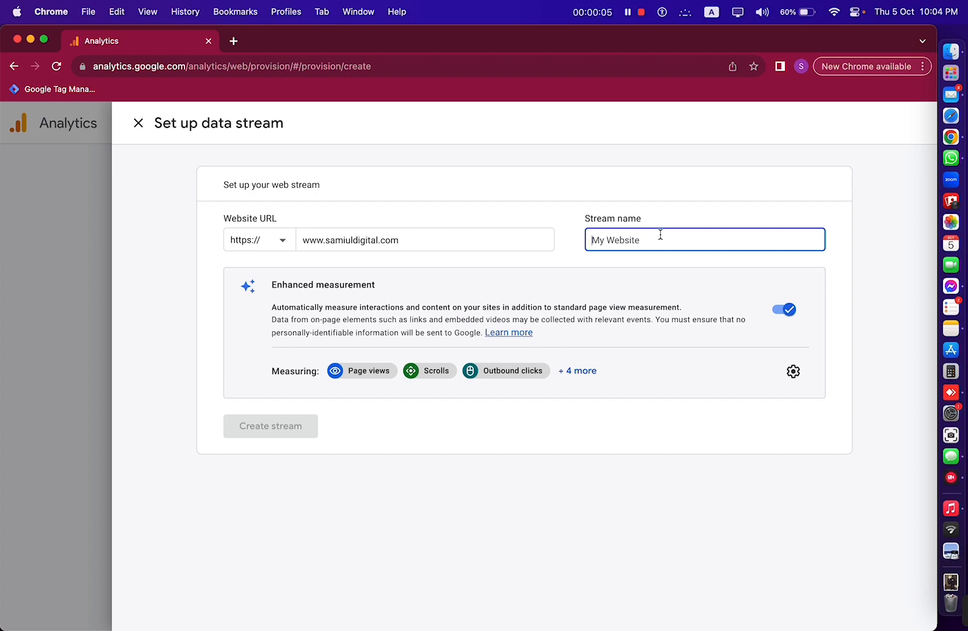
type("Samiul Digita")
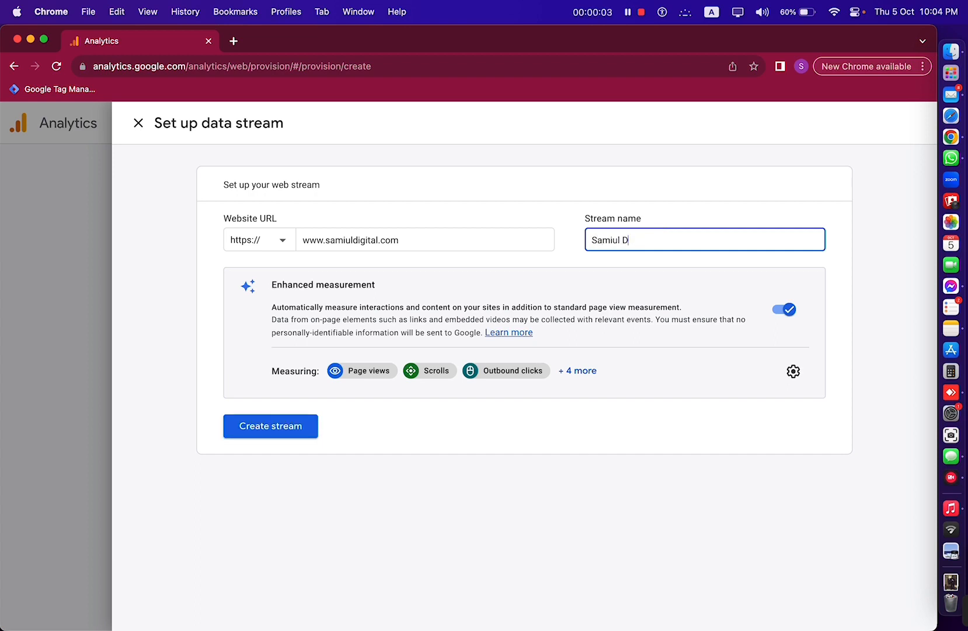
type("l")
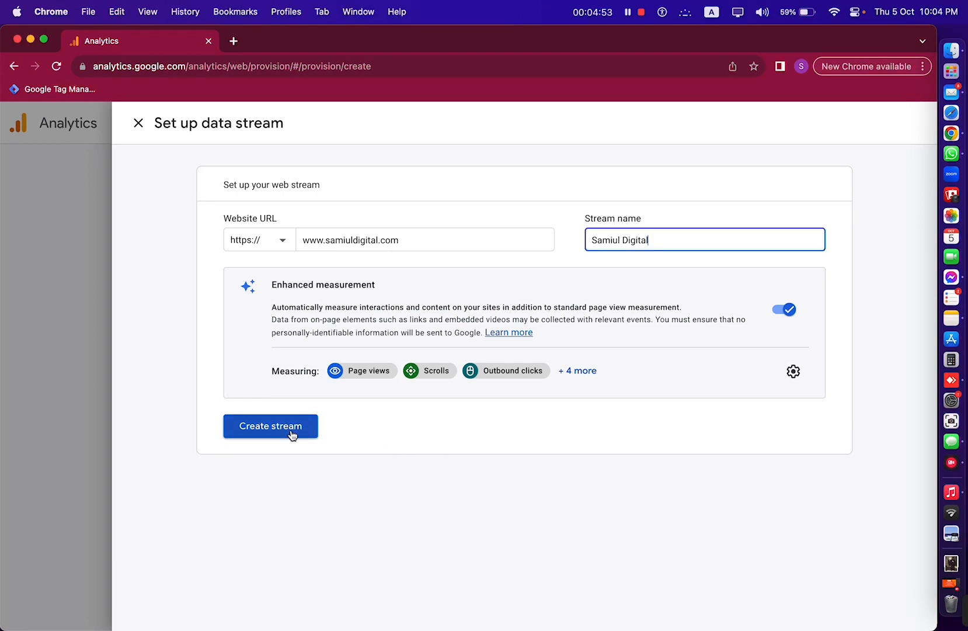
left_click(293, 431)
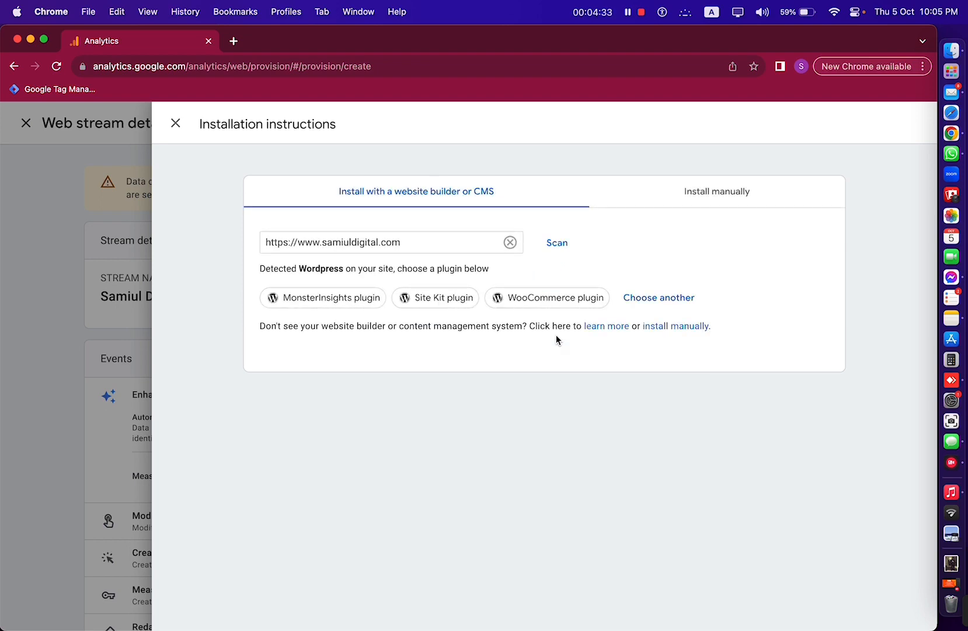
- Close the installation instructions and review the Samiul Digital web stream on the data collection step
left_click(174, 123)
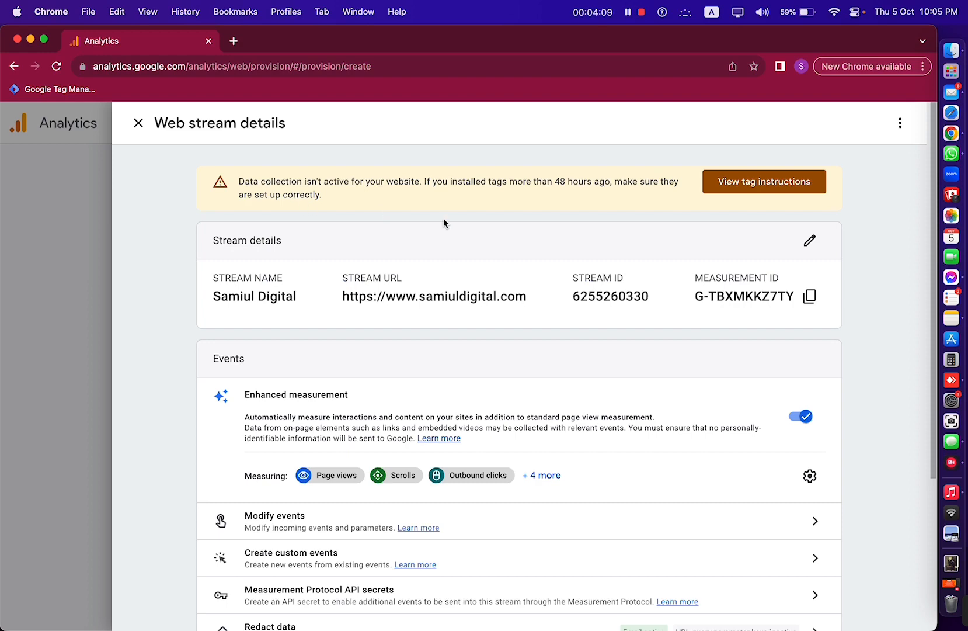
scroll(547, 246, "down", 5)
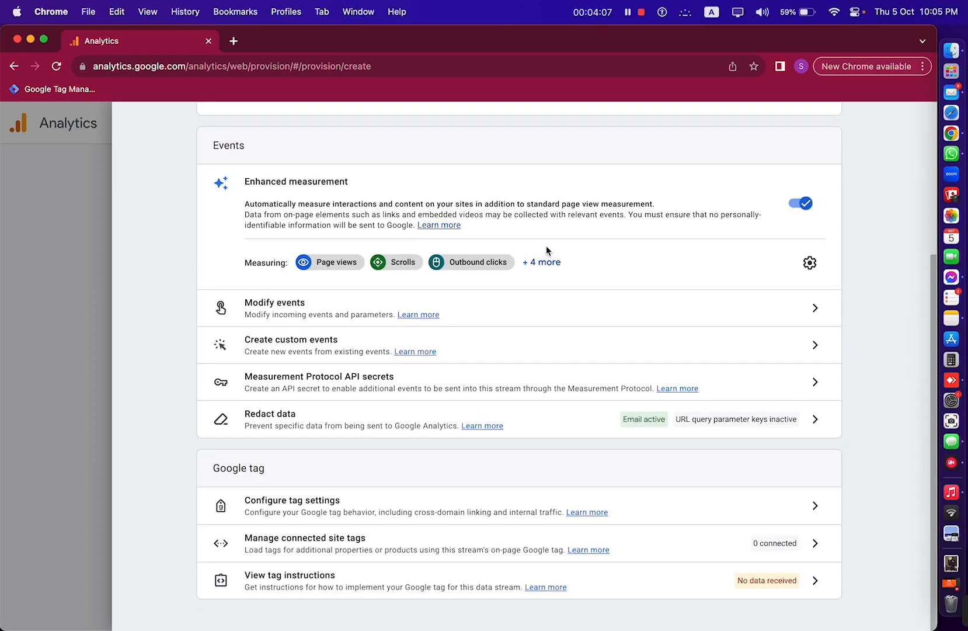
scroll(547, 250, "up", 5)
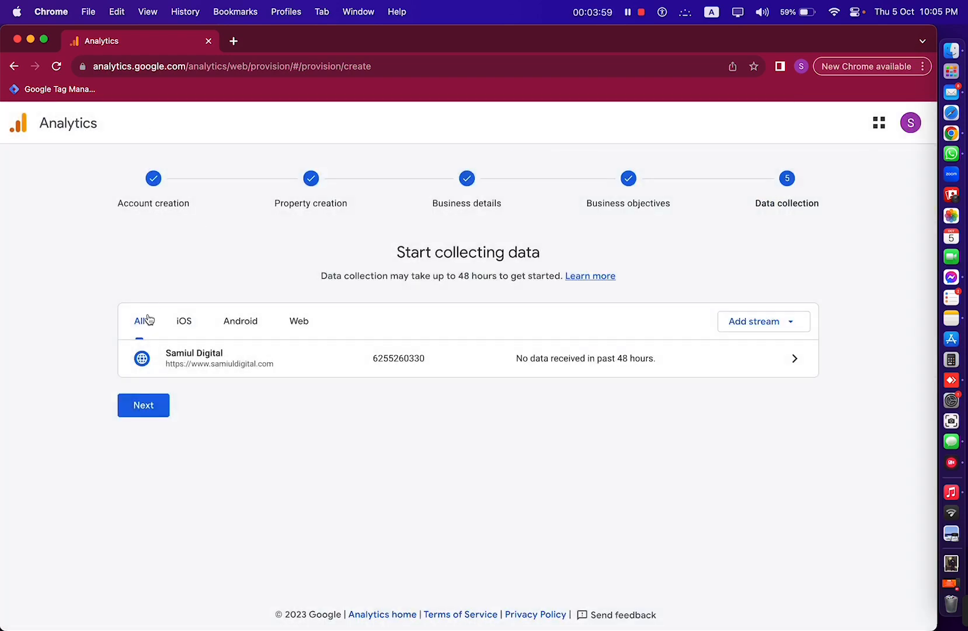
- Finish setup to the samiuldigital.com Home page, opting out of all email communications
left_click(151, 410)
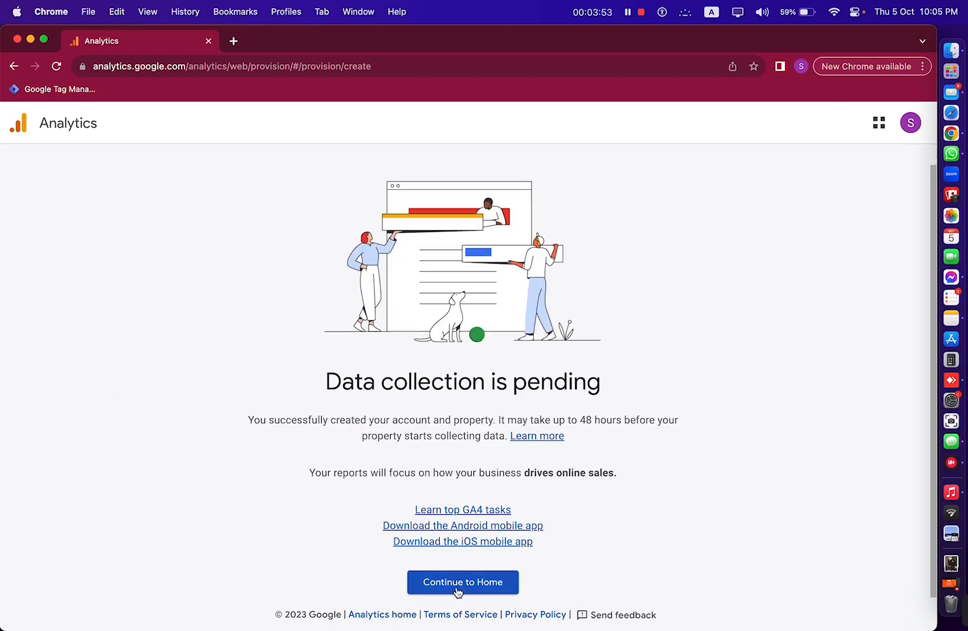
left_click(457, 591)
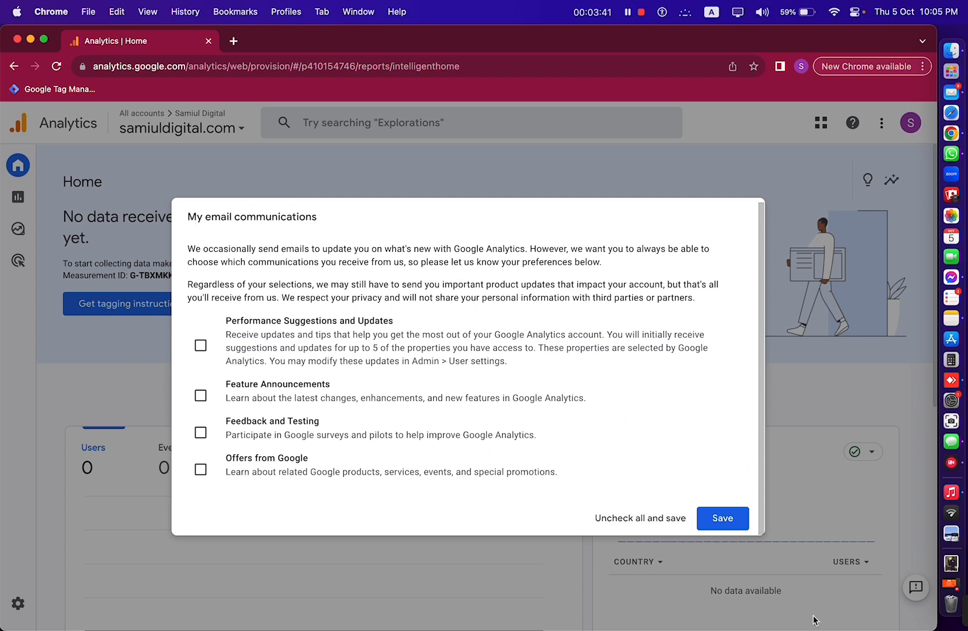
left_click(662, 520)
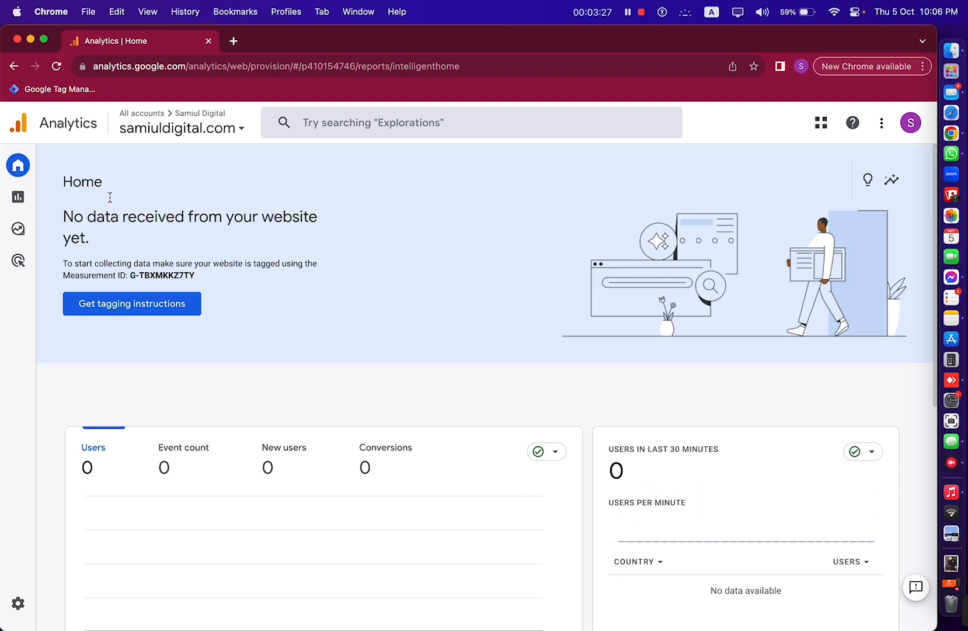
- In Admin, dismiss the channel groups tip and view the account's Access Management user list
mouse_move(73, 576)
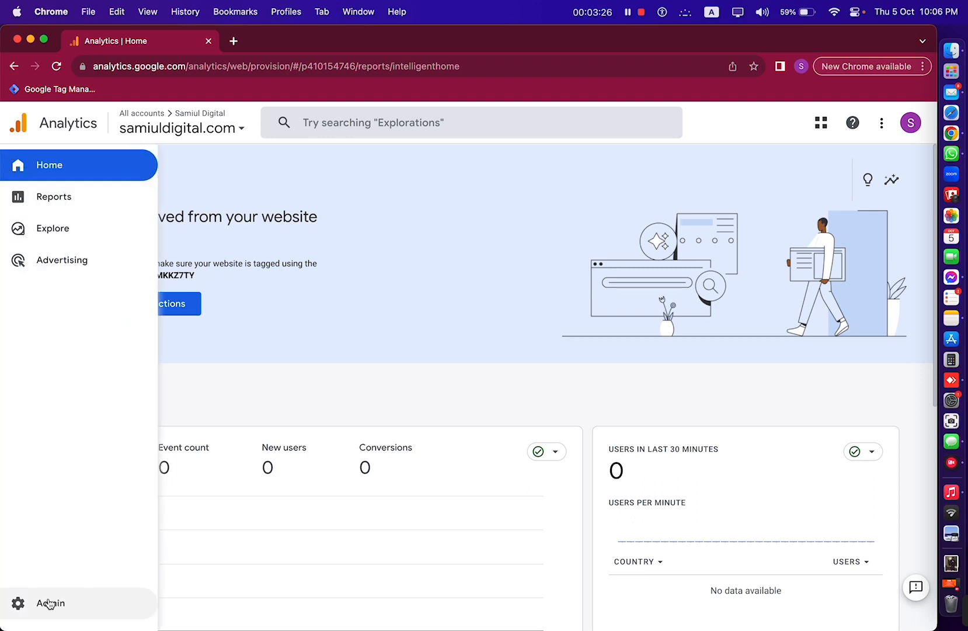
left_click(50, 603)
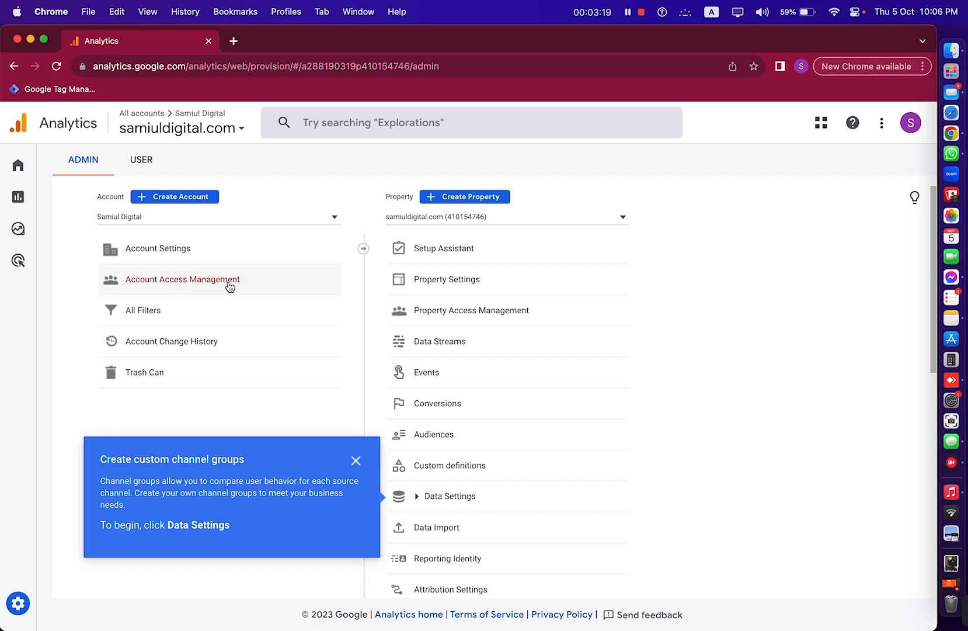
left_click(356, 461)
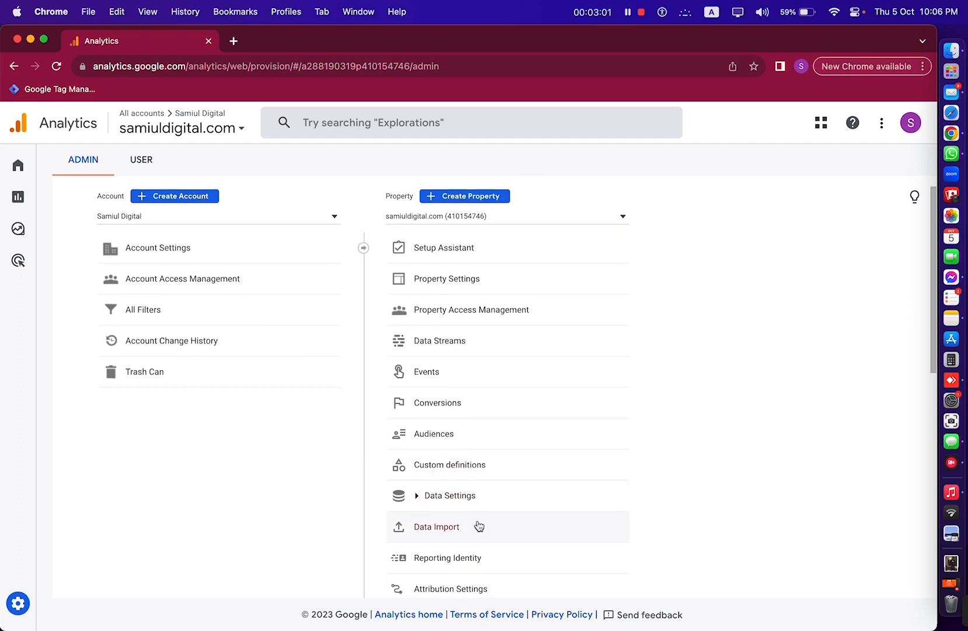
scroll(478, 555, "down", 1)
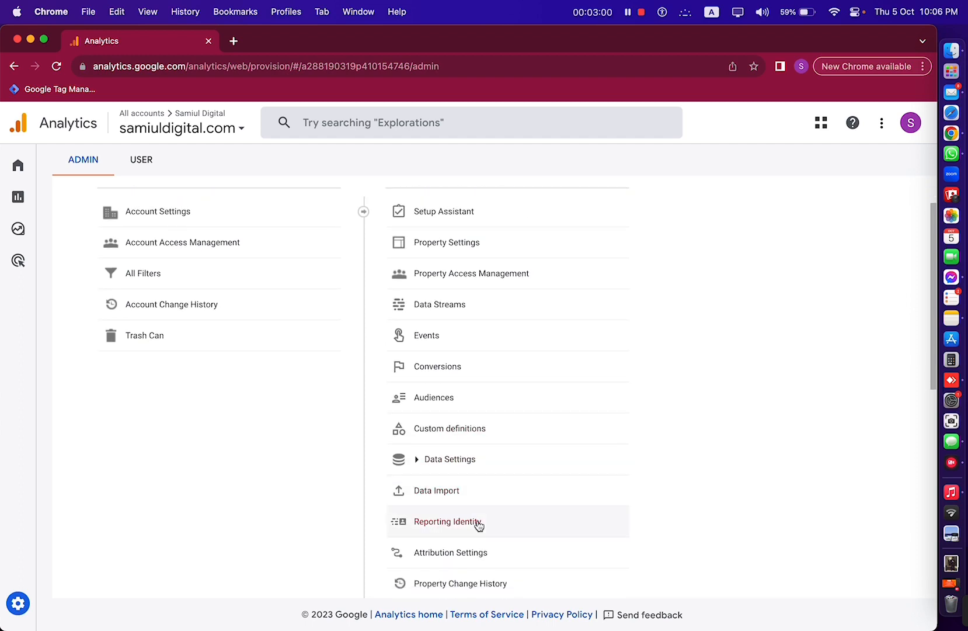
scroll(479, 527, "up", 1)
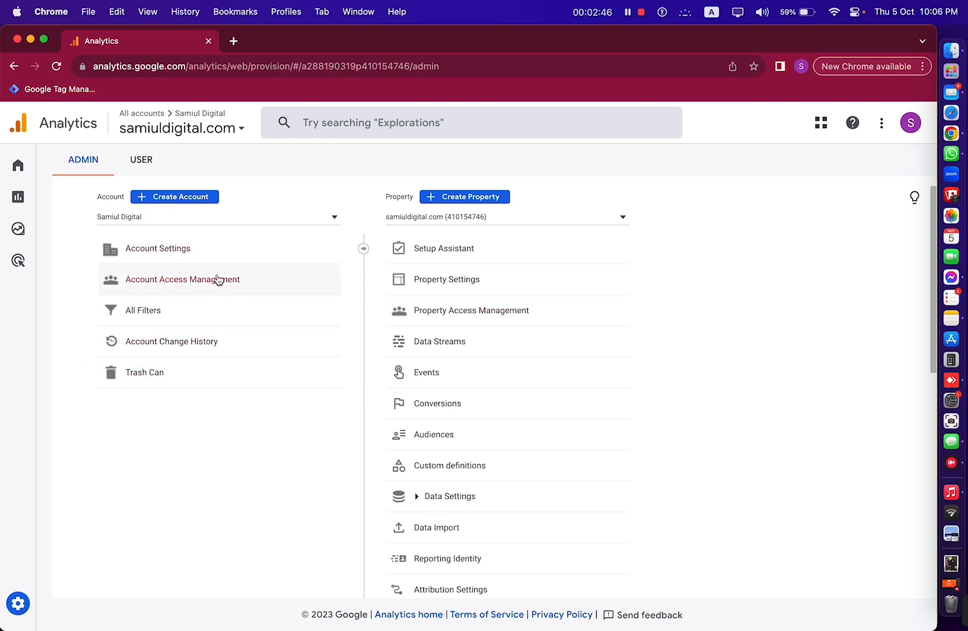
left_click(267, 280)
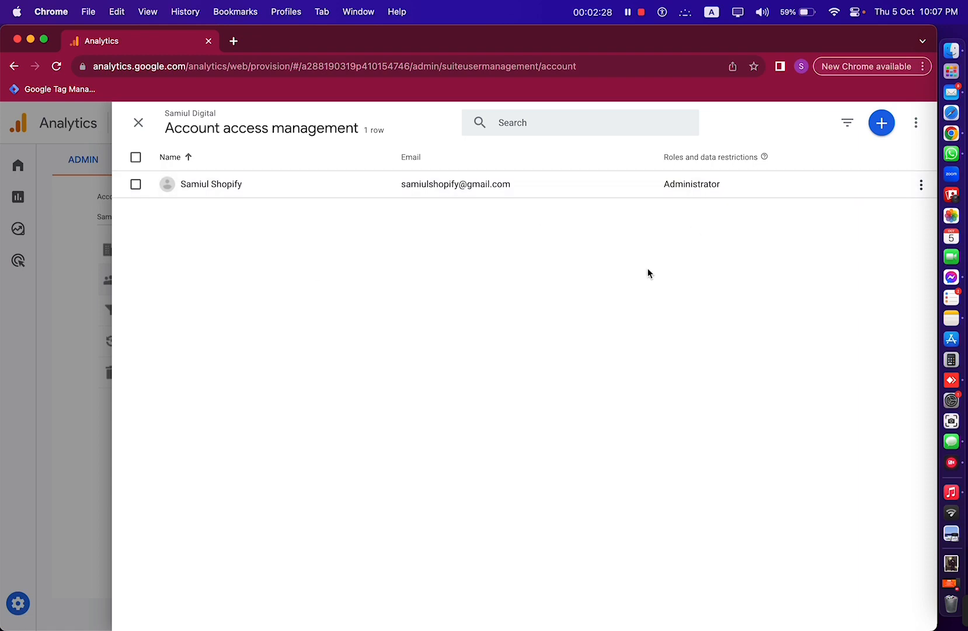
- Add the second user by e-mail with the Administrator role, then close access management
left_click(882, 123)
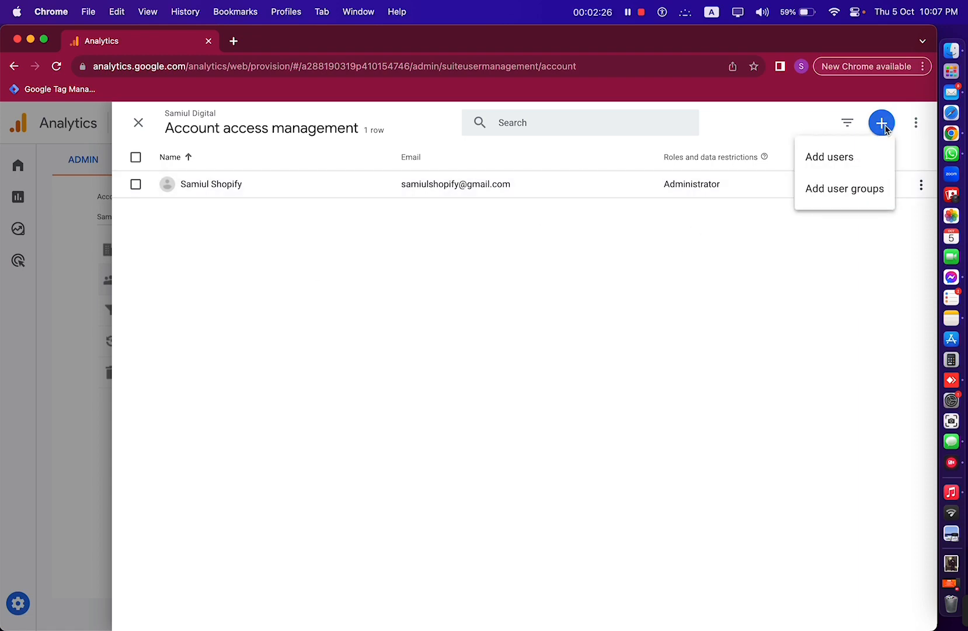
left_click(851, 153)
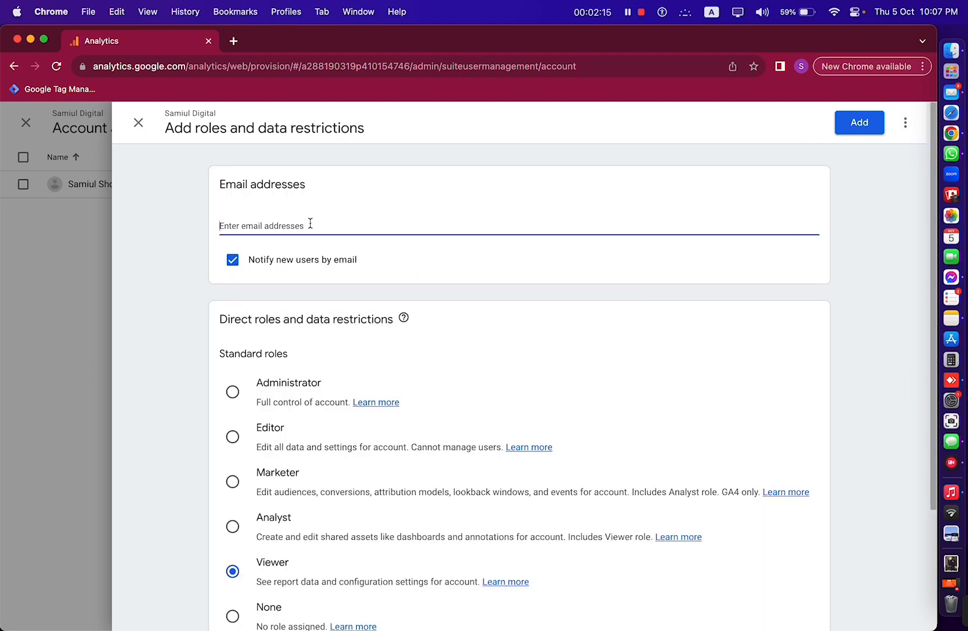
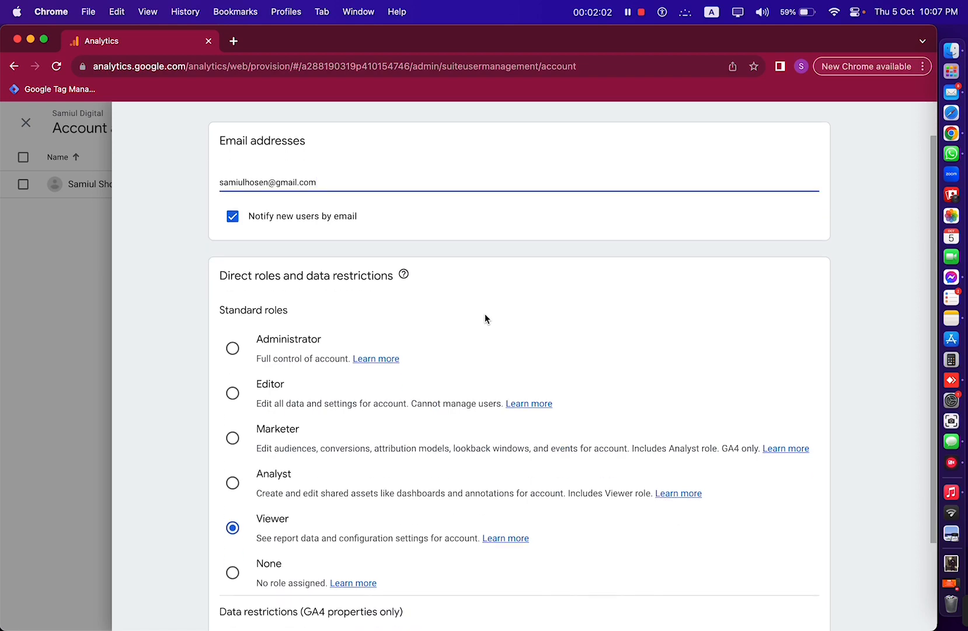
left_click(233, 348)
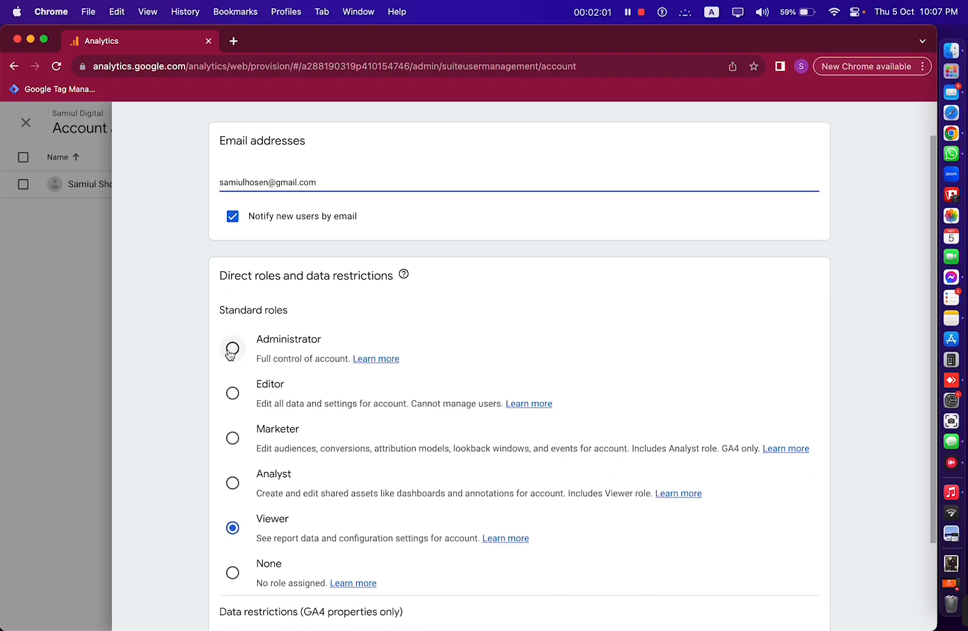
scroll(661, 360, "down", 3)
scroll(660, 361, "up", 2)
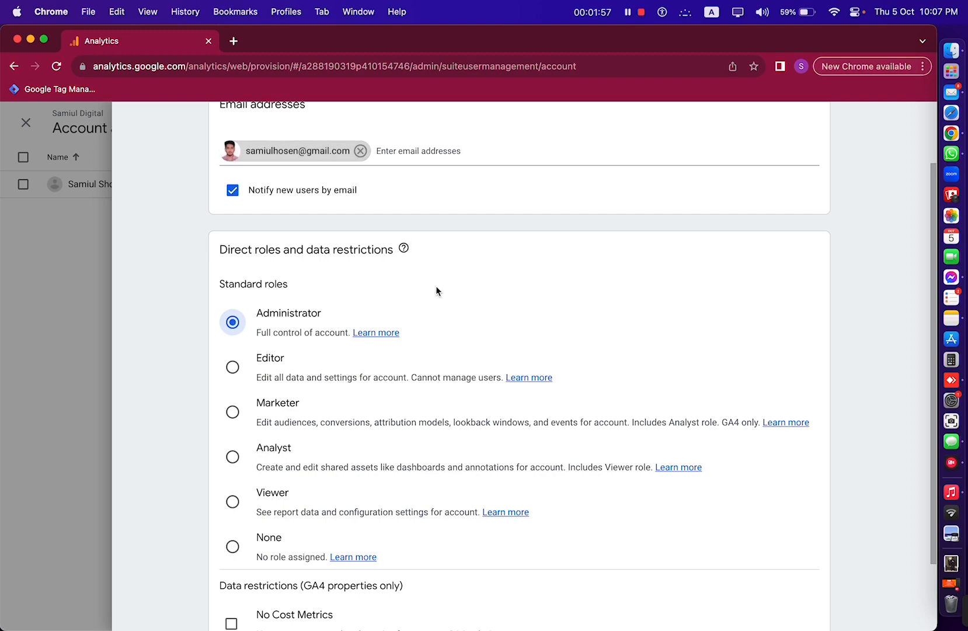
scroll(665, 323, "down", 2)
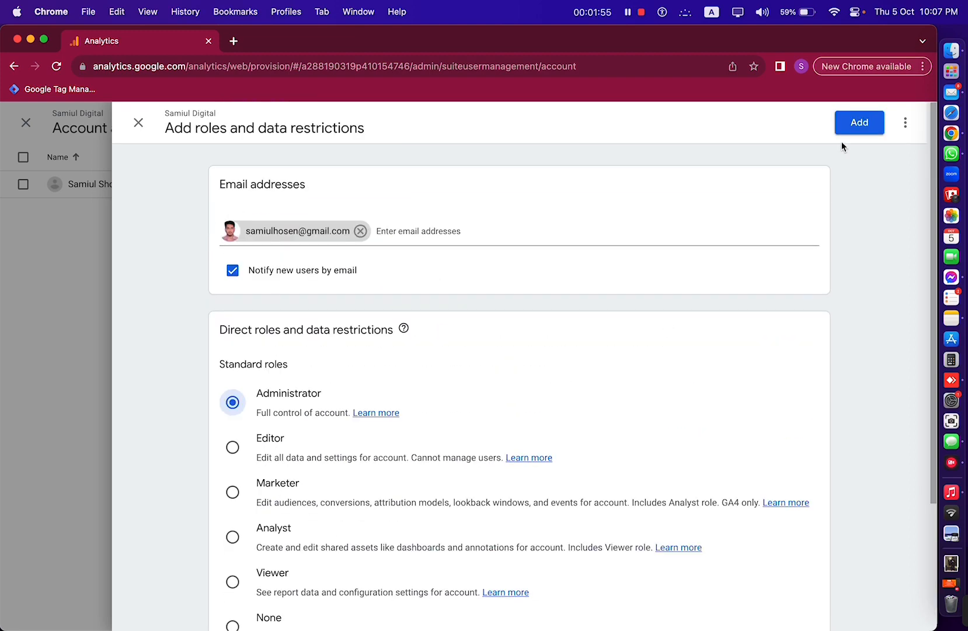
left_click(859, 124)
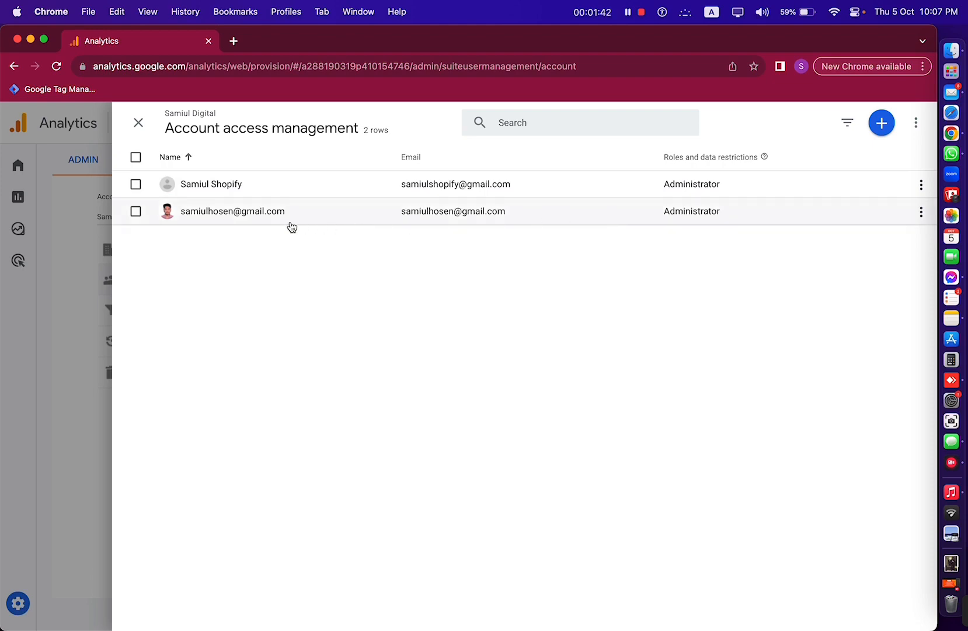
left_click(135, 124)
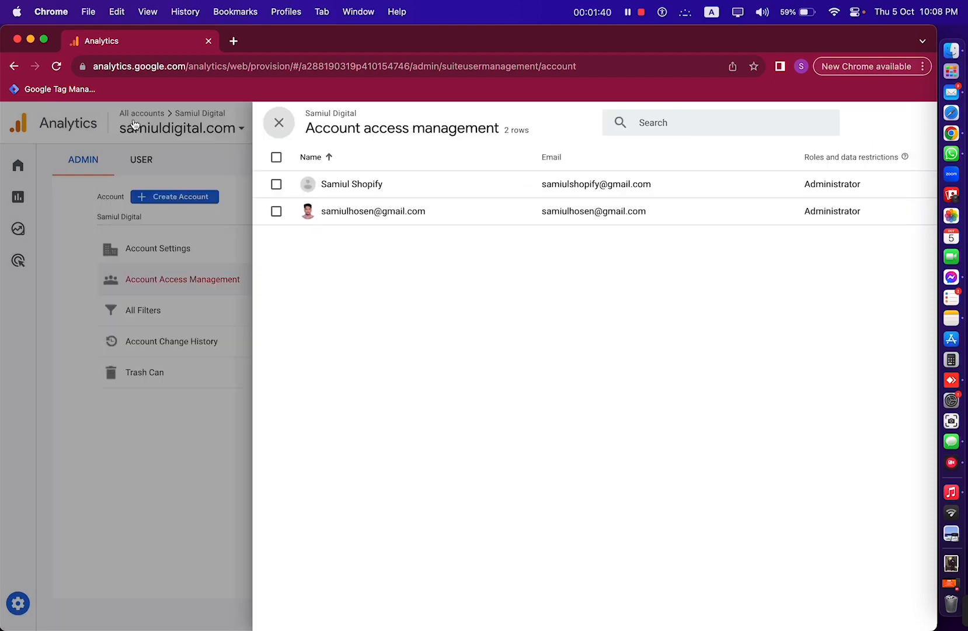